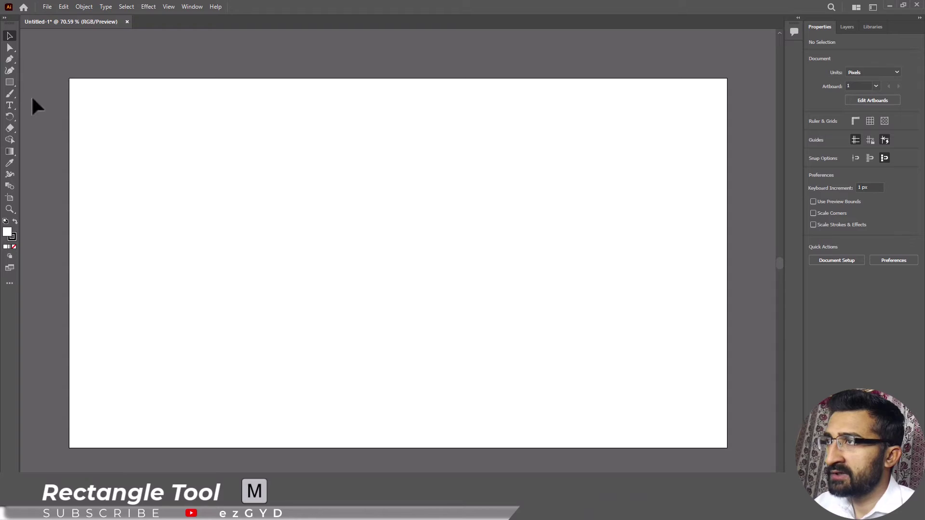
# Step: Draw a 1366 × 768 px rectangle covering the artboard, with no stroke and a grey fill
pyautogui.click(9, 82)
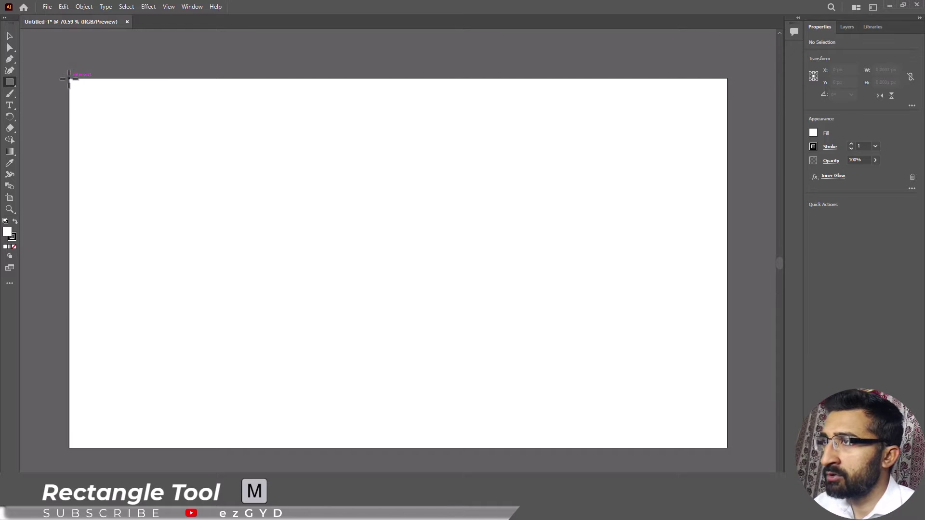
pyautogui.moveTo(69, 78); pyautogui.dragTo(727, 448)
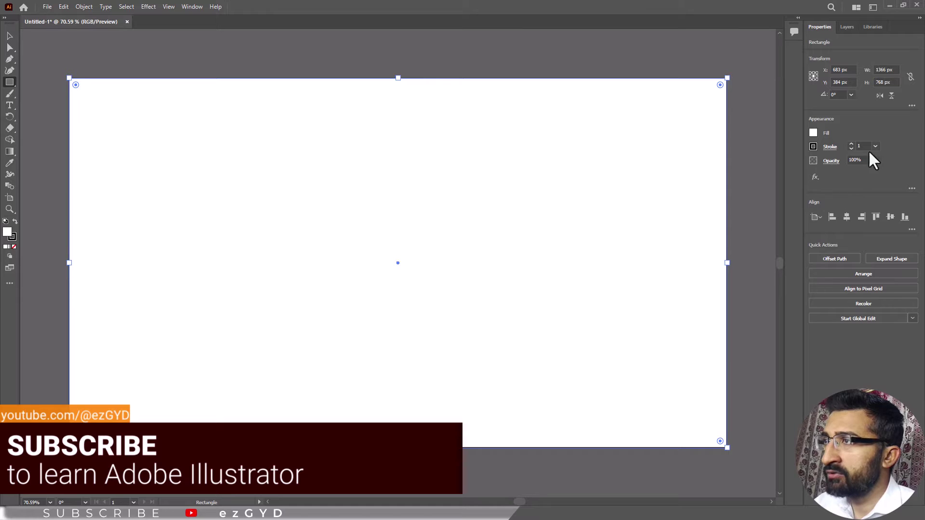
pyautogui.press('/')
pyautogui.click(814, 134)
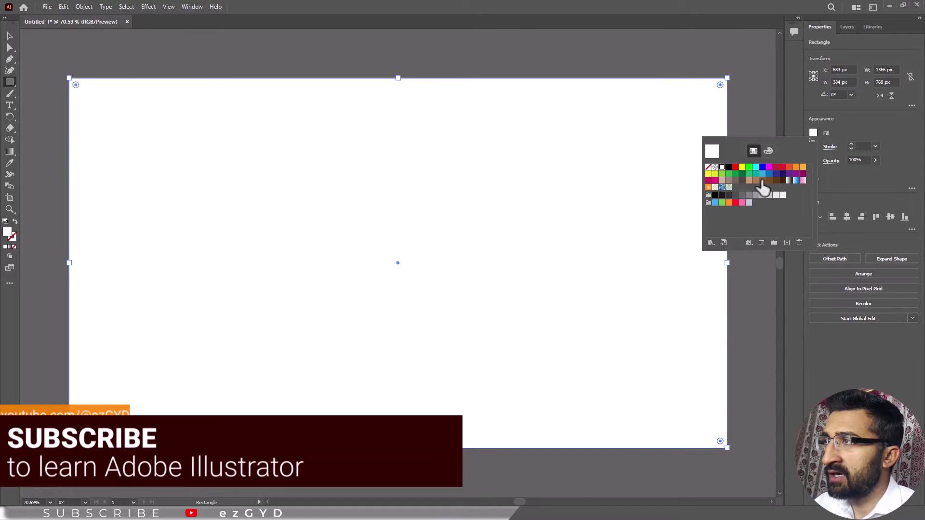
pyautogui.click(742, 195)
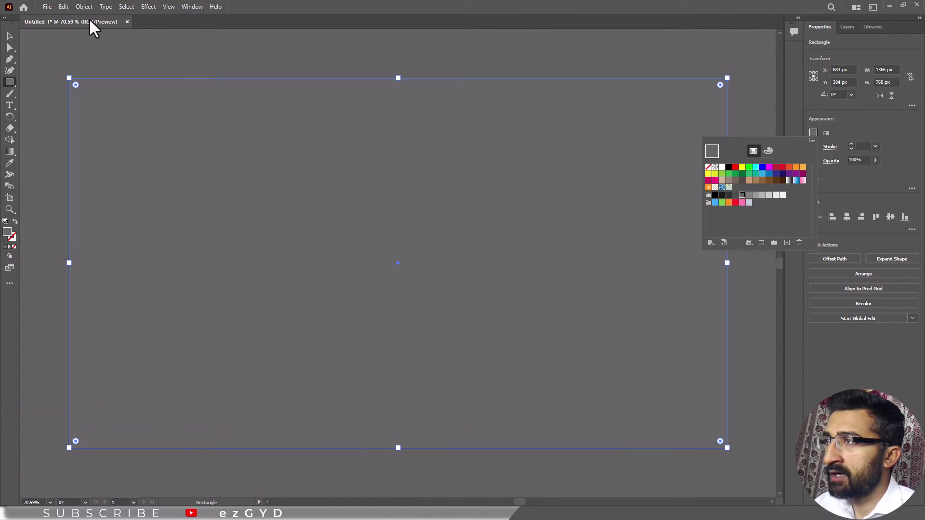
pyautogui.click(84, 7)
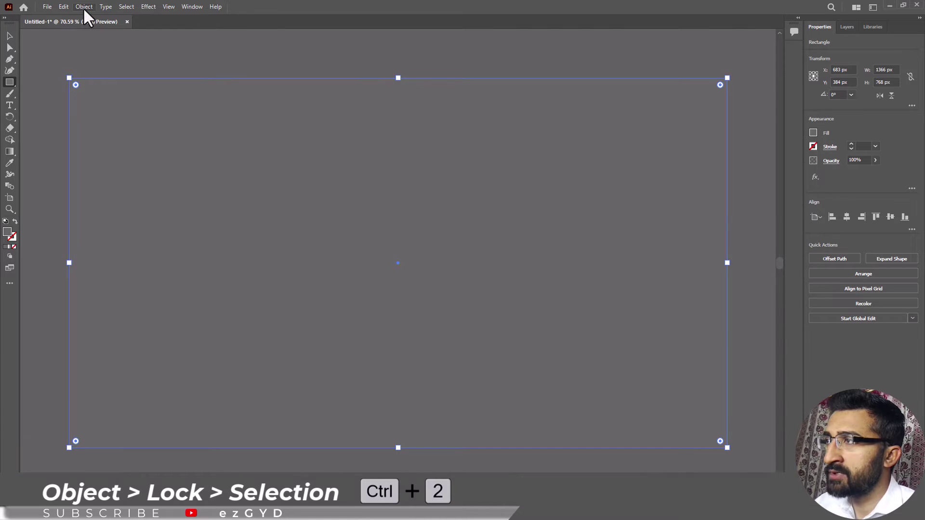
pyautogui.click(84, 7)
# Step: Lock the grey background rectangle and type the word GLOW on the artboard
pyautogui.moveTo(121, 85)
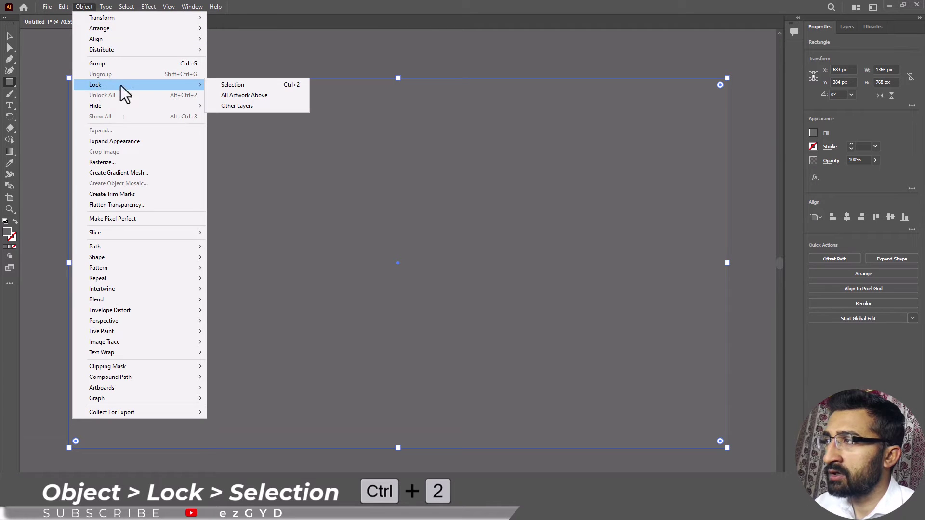
pyautogui.click(214, 86)
pyautogui.press('t')
pyautogui.click(296, 212)
pyautogui.write('GLOW')
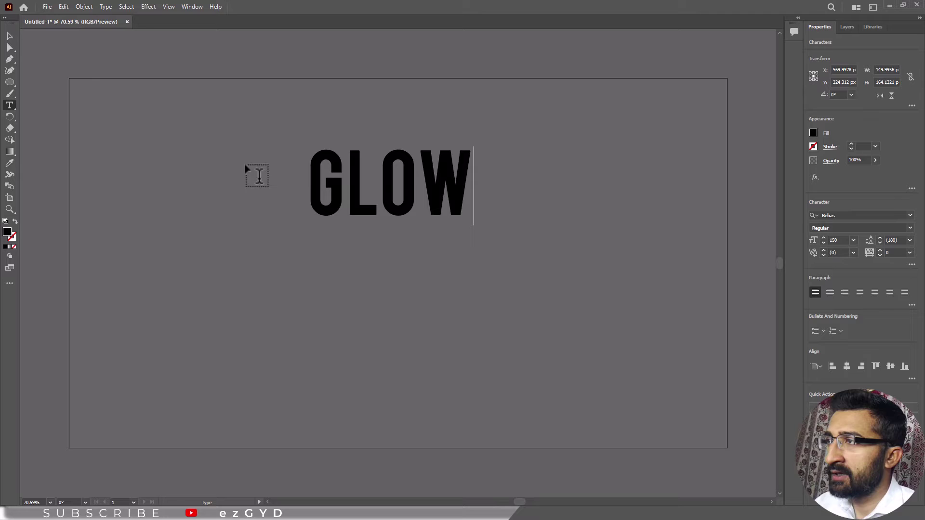
pyautogui.click(9, 35)
# Step: Draw a 111 px circle left of GLOW and fill both the circle and text white
pyautogui.click(9, 82)
pyautogui.moveTo(221, 163); pyautogui.dragTo(274, 216)
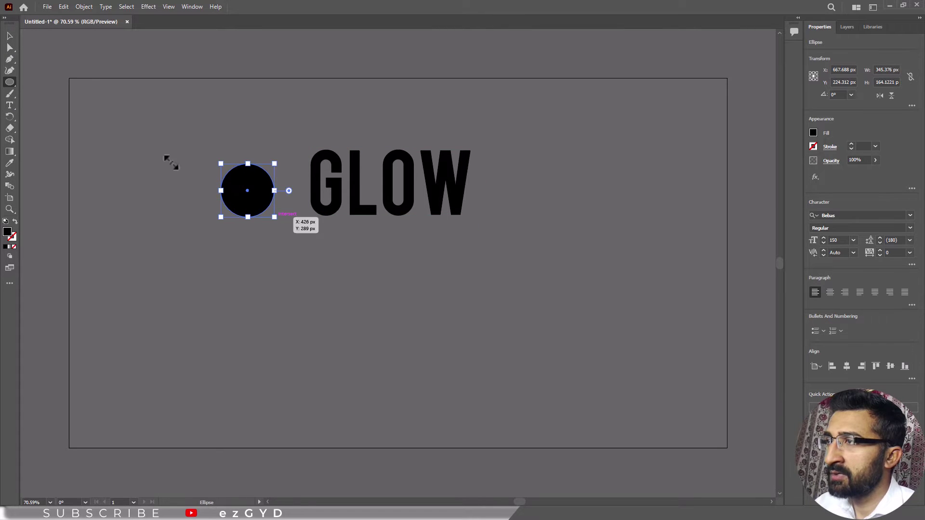
pyautogui.keyDown('shift'); pyautogui.click(322, 212); pyautogui.keyUp('shift')
pyautogui.click(814, 134)
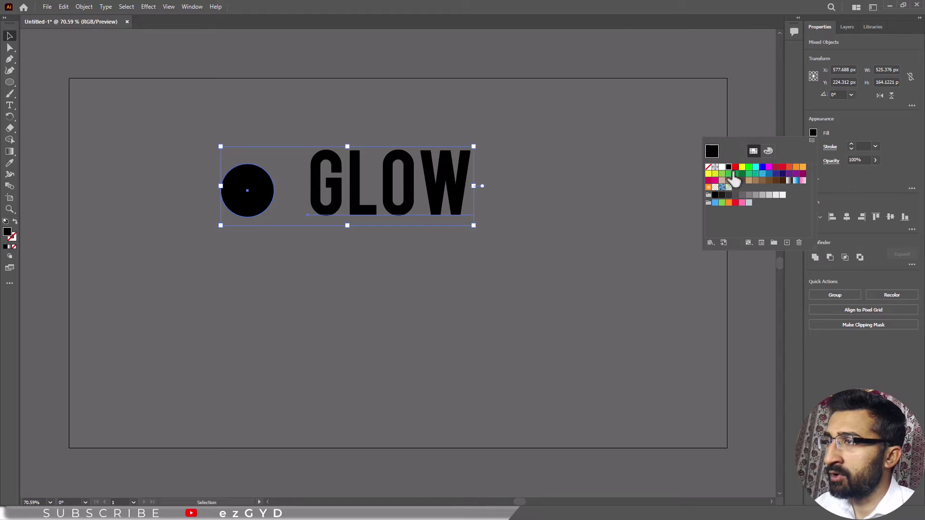
pyautogui.click(722, 168)
pyautogui.click(272, 118)
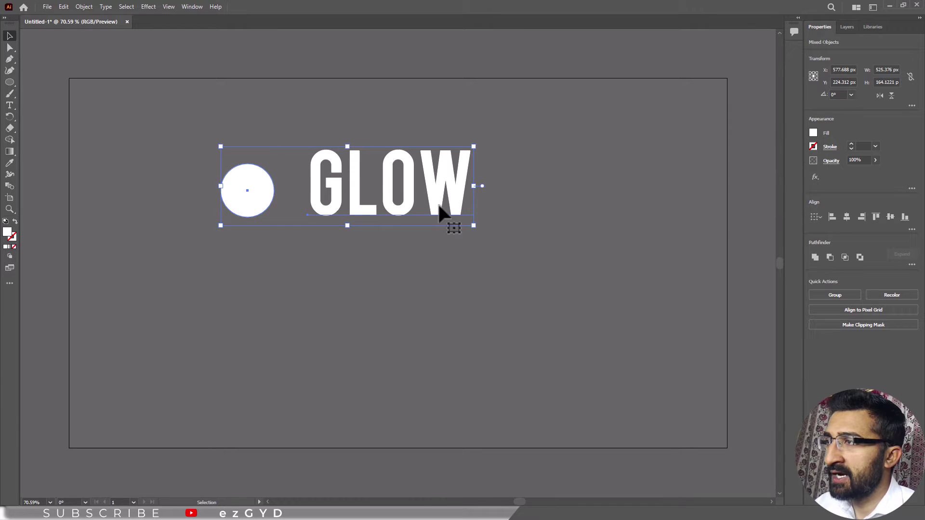
# Step: Apply a Stylize Inner Glow to the circle and GLOW with live preview toggled
pyautogui.click(149, 6)
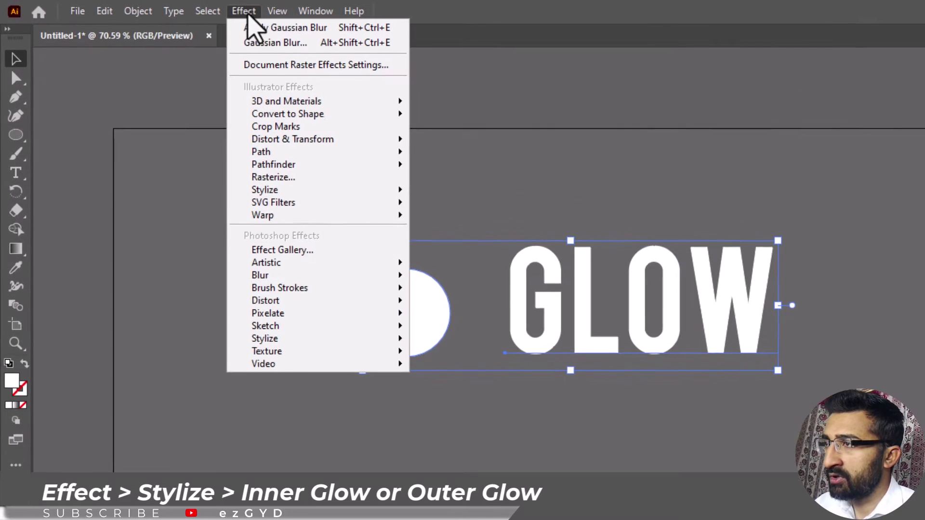
pyautogui.moveTo(280, 191)
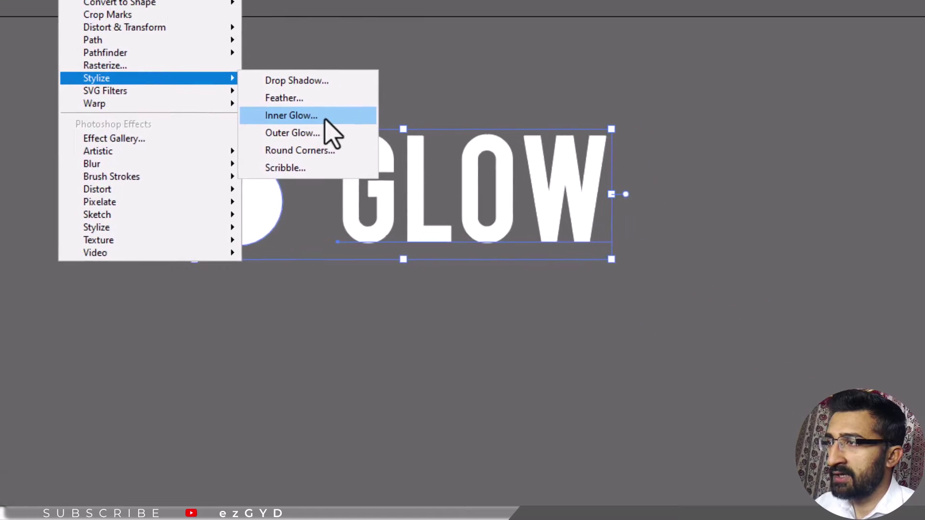
pyautogui.click(326, 119)
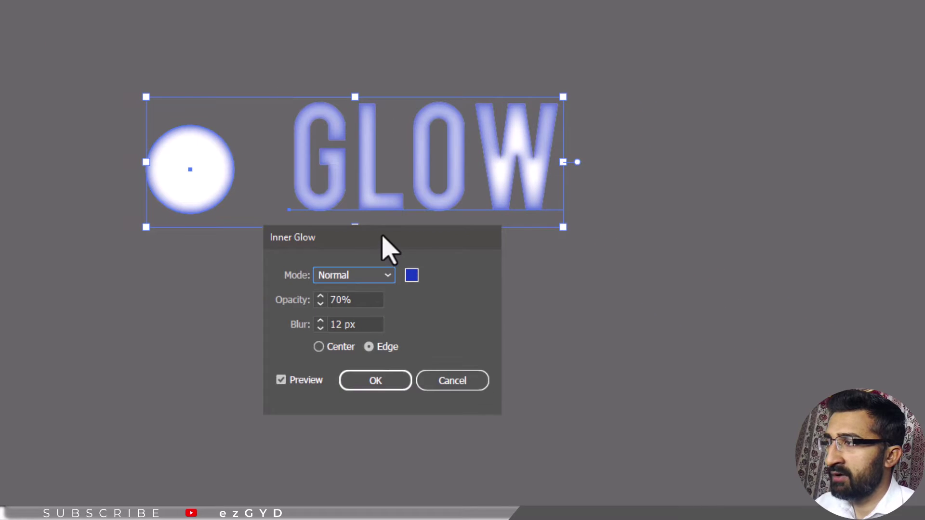
pyautogui.moveTo(379, 235); pyautogui.dragTo(751, 122)
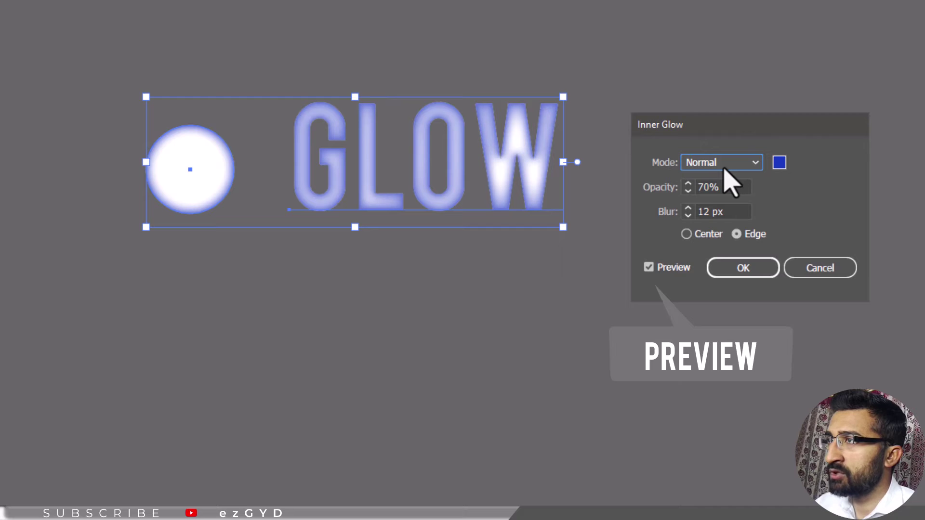
pyautogui.click(664, 268)
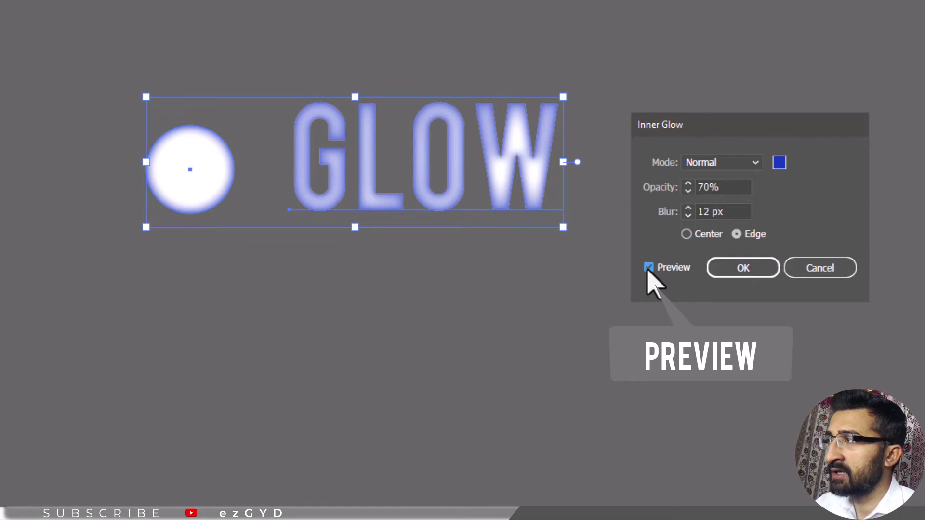
# Step: Try Screen, Soft Light and Multiply blend modes for the inner glow, settling back on Normal
pyautogui.click(715, 164)
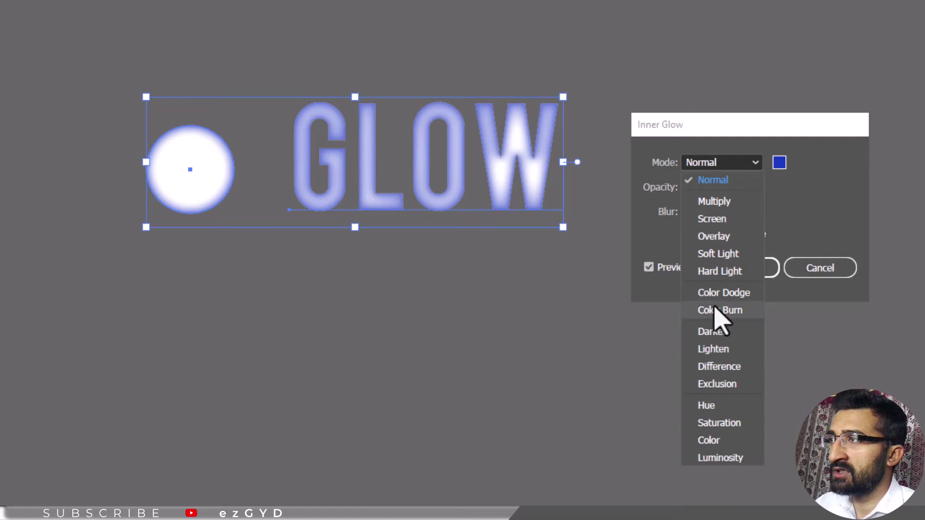
pyautogui.click(723, 181)
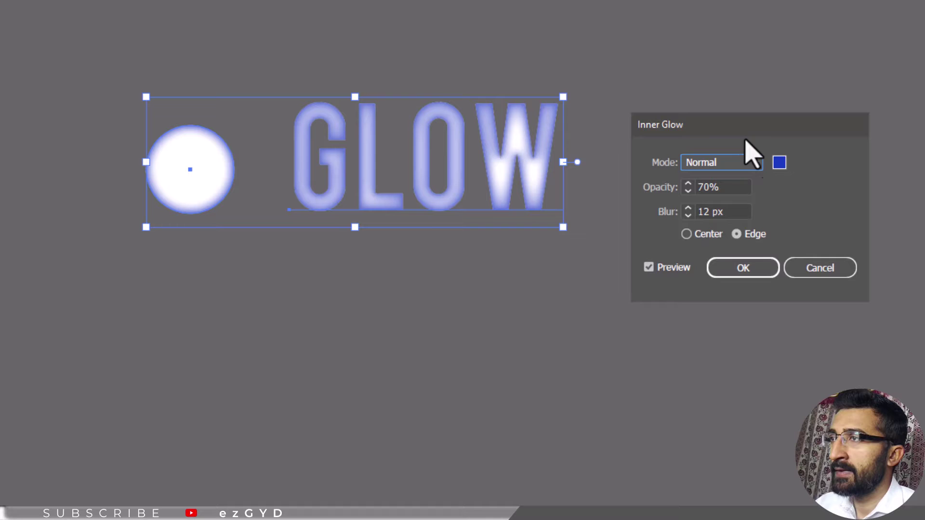
pyautogui.click(726, 166)
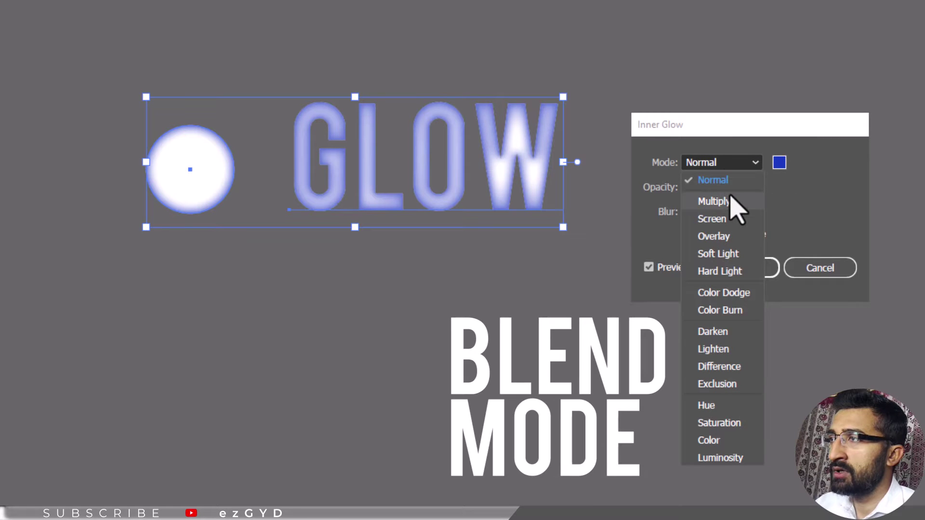
pyautogui.click(715, 201)
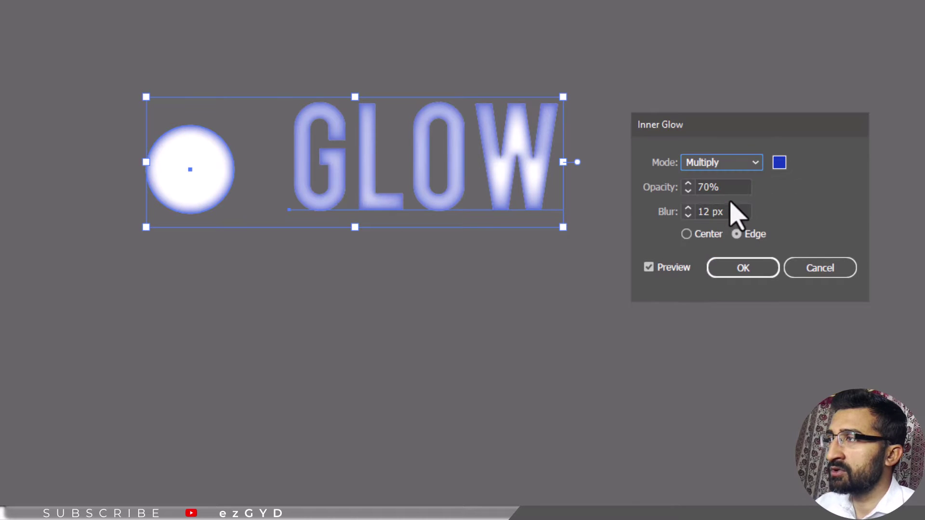
pyautogui.click(733, 166)
pyautogui.click(721, 254)
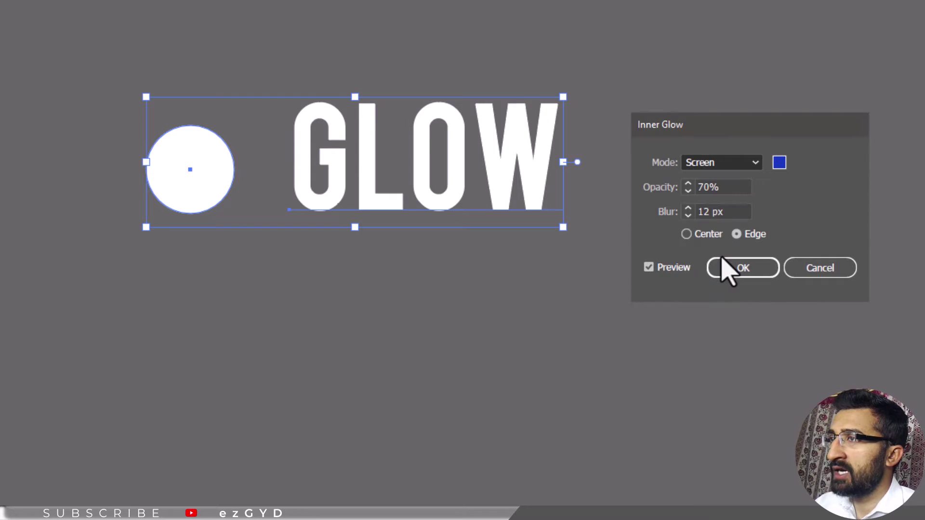
pyautogui.click(725, 166)
pyautogui.click(721, 202)
pyautogui.click(724, 165)
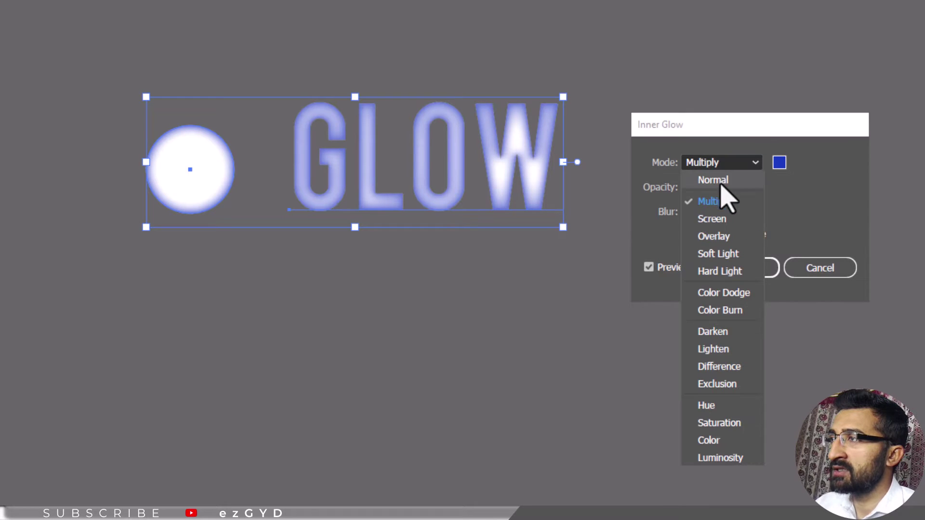
pyautogui.click(725, 181)
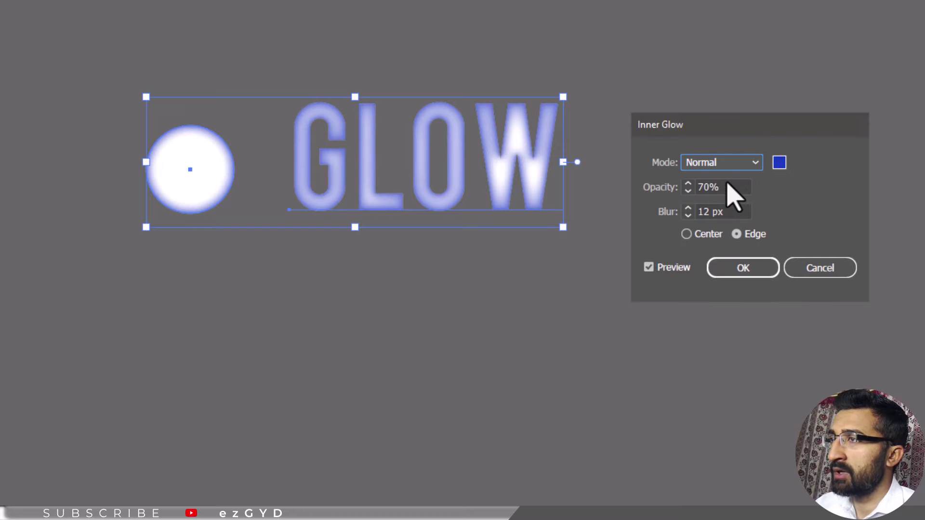
pyautogui.click(728, 166)
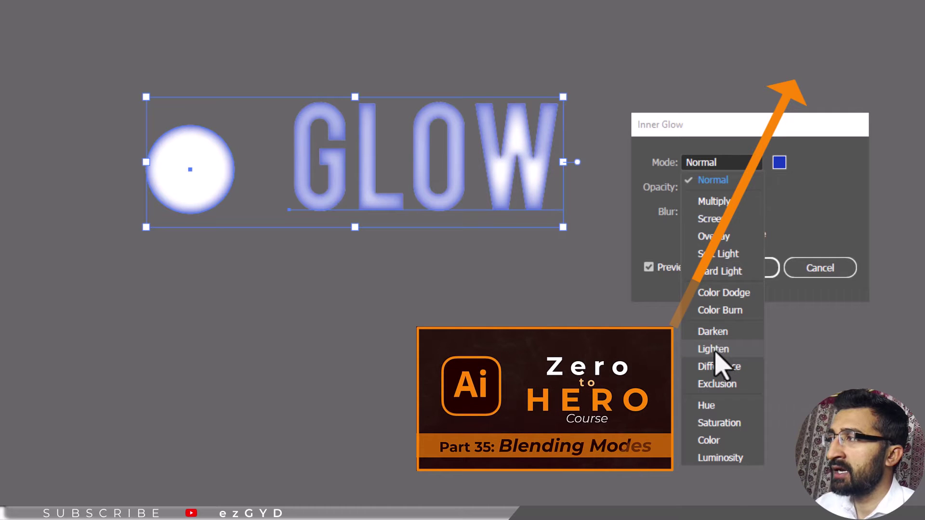
pyautogui.click(732, 177)
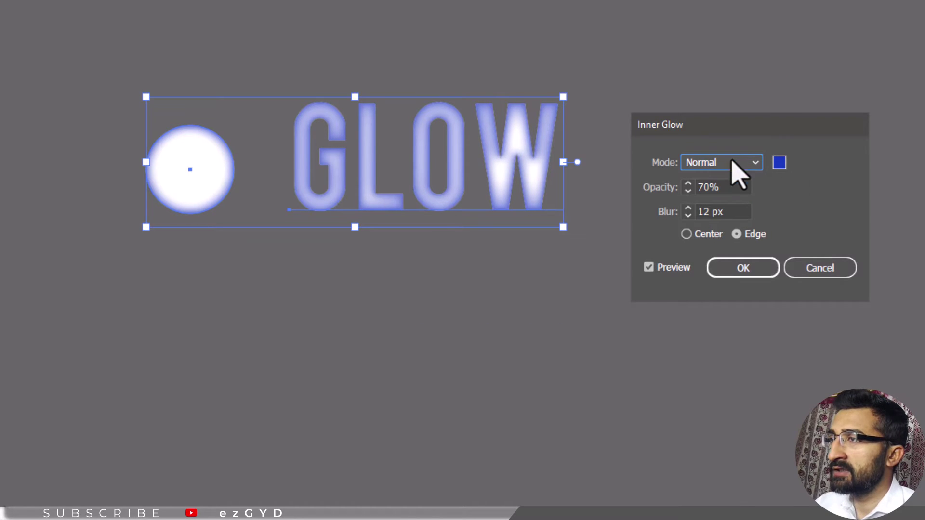
# Step: Change the inner glow colour to a bright saturated red
pyautogui.click(779, 163)
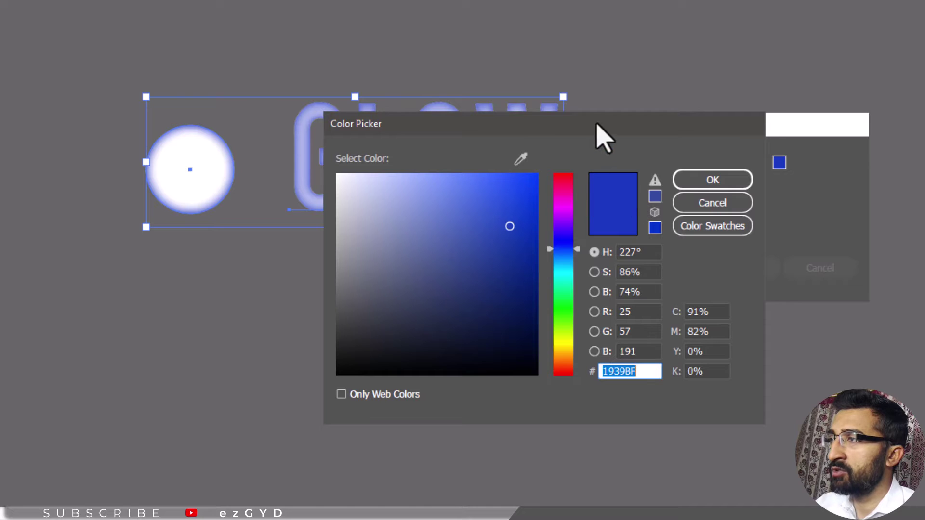
pyautogui.moveTo(596, 130); pyautogui.dragTo(479, 289)
pyautogui.moveTo(421, 278); pyautogui.dragTo(358, 260)
pyautogui.moveTo(386, 344); pyautogui.dragTo(383, 311)
pyautogui.click(345, 316)
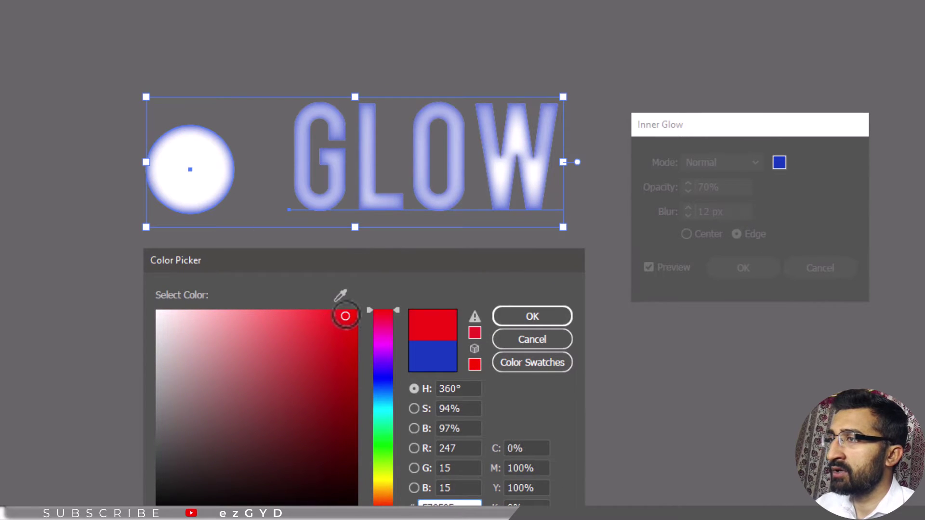
pyautogui.click(532, 318)
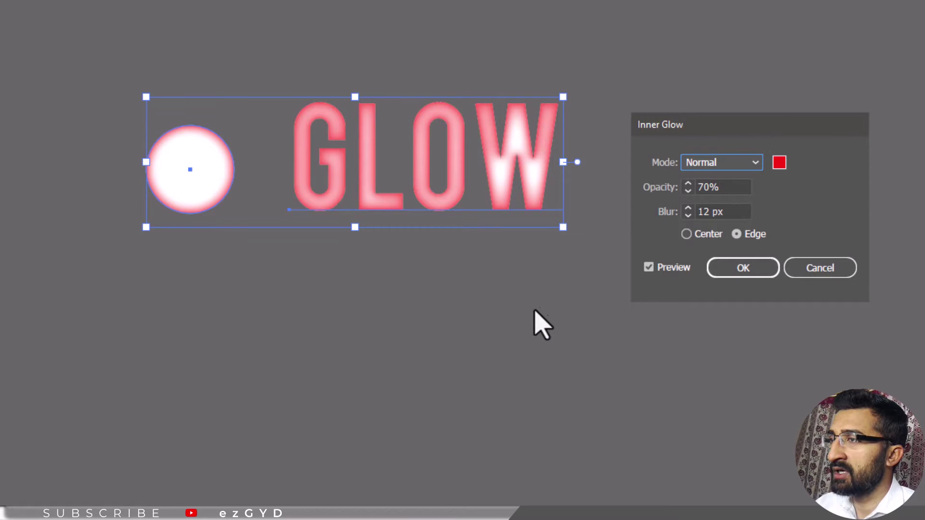
# Step: Keep the inner glow at 70% opacity, 12 px blur and Edge, then apply it
pyautogui.click(725, 190)
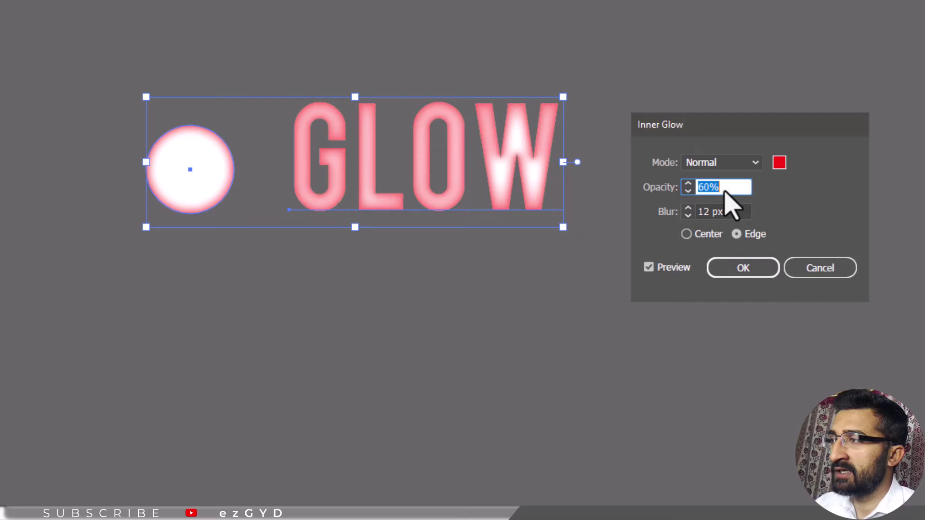
pyautogui.press('Down')
pyautogui.press('Down')
pyautogui.press('Down')
pyautogui.press('Down')
pyautogui.press('Down')
pyautogui.press('Down')
pyautogui.press('Down')
pyautogui.press('Down')
pyautogui.press('Down')
pyautogui.press('Down')
pyautogui.press('Down')
pyautogui.press('Down')
pyautogui.press('Down')
pyautogui.press('Down')
pyautogui.press('Down')
pyautogui.press('Down')
pyautogui.press('Down')
pyautogui.press('Down')
pyautogui.press('Down')
pyautogui.press('Down')
pyautogui.press('Up')
pyautogui.press('Up')
pyautogui.press('Up')
pyautogui.press('Up')
pyautogui.press('Up')
pyautogui.press('Up')
pyautogui.press('Up')
pyautogui.press('Up')
pyautogui.press('Up')
pyautogui.press('Up')
pyautogui.press('Up')
pyautogui.press('Up')
pyautogui.press('Up')
pyautogui.press('Up')
pyautogui.press('Up')
pyautogui.press('Up')
pyautogui.press('Up')
pyautogui.press('Up')
pyautogui.press('Up')
pyautogui.press('Up')
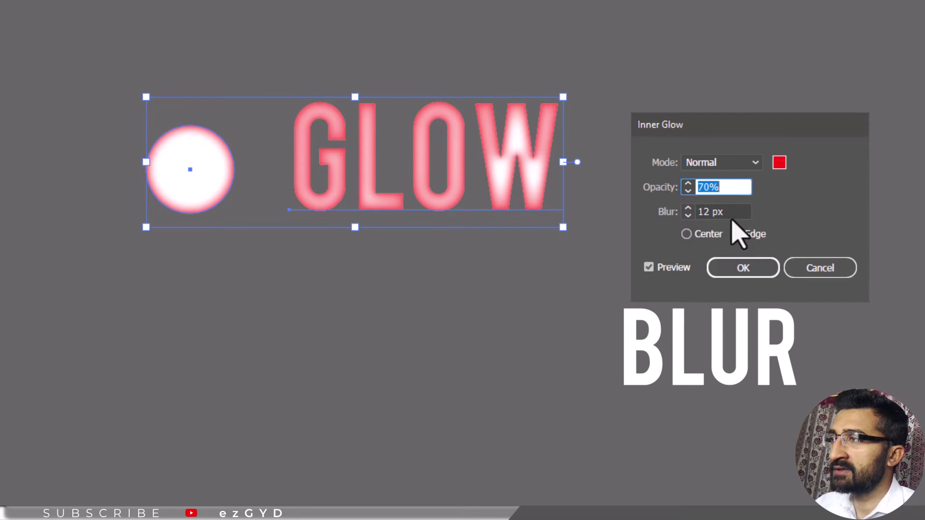
pyautogui.click(735, 215)
pyautogui.press('Down')
pyautogui.press('Down')
pyautogui.press('Down')
pyautogui.press('Down')
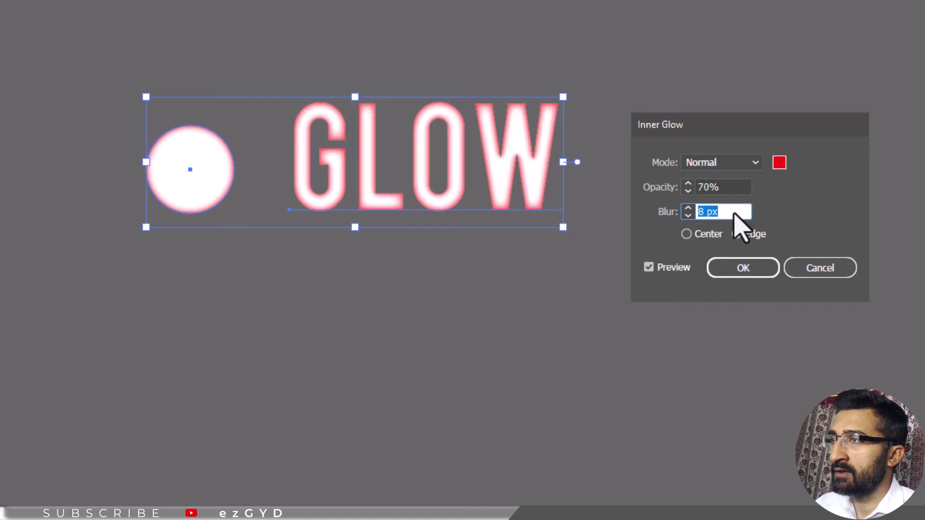
pyautogui.press('Up')
pyautogui.press('Up')
pyautogui.press('Up')
pyautogui.press('Up')
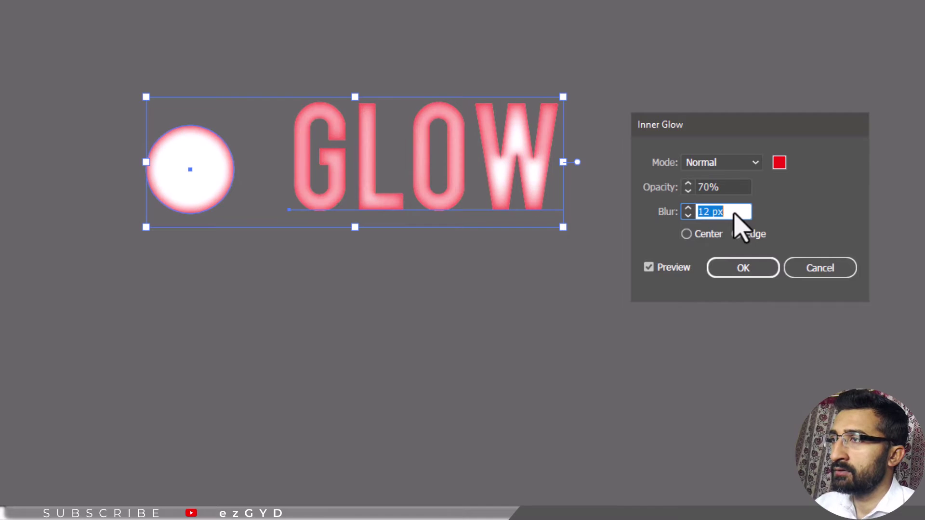
pyautogui.click(687, 235)
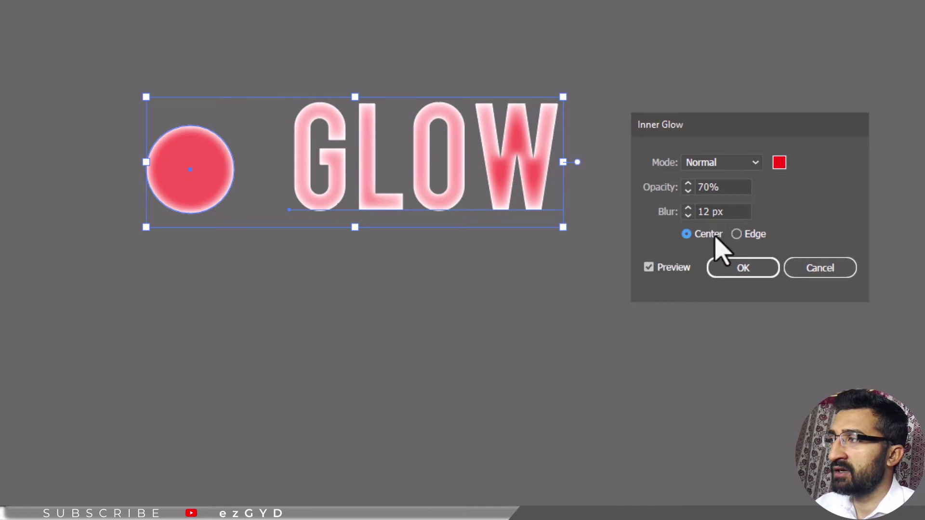
pyautogui.click(735, 235)
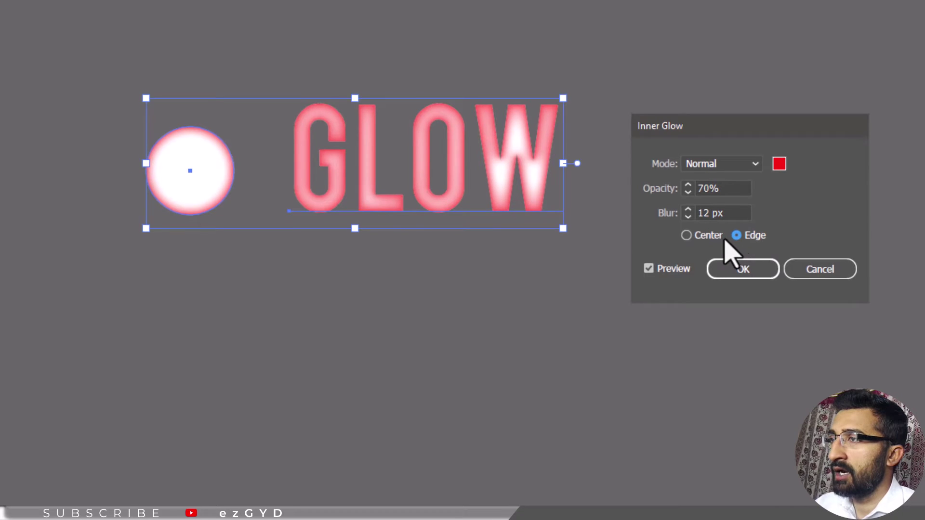
pyautogui.click(729, 269)
# Step: Add a Stylize Outer Glow to GLOW and the circle, with 75% opacity and blur raised to 20 px
pyautogui.click(21, 11)
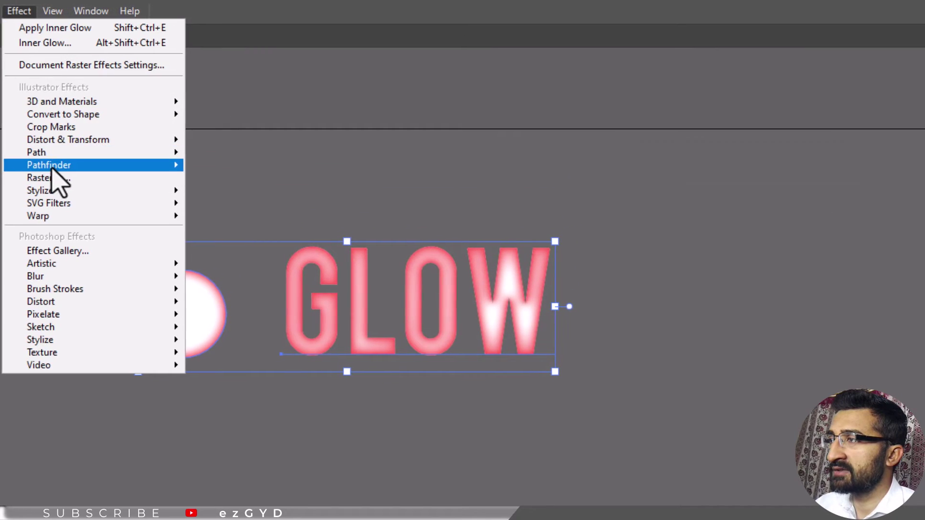
pyautogui.moveTo(106, 191)
pyautogui.click(224, 245)
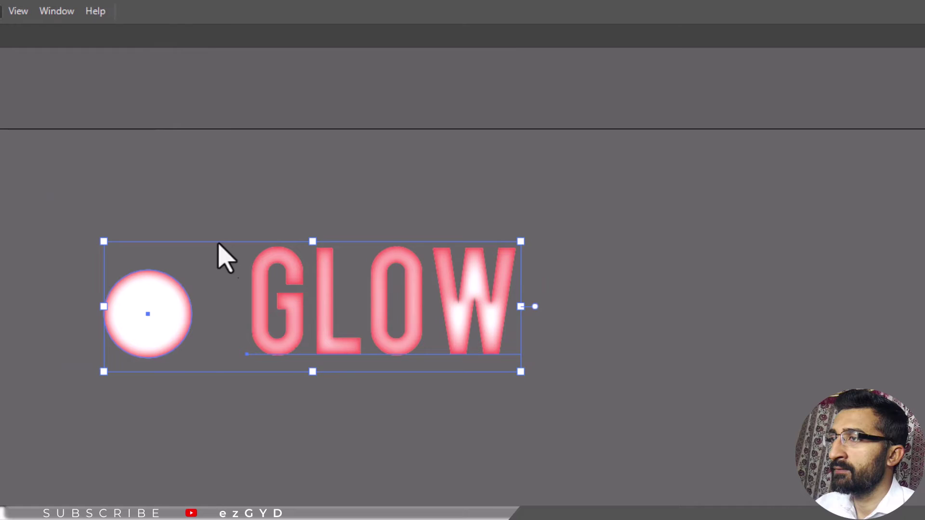
pyautogui.moveTo(609, 223); pyautogui.dragTo(748, 239)
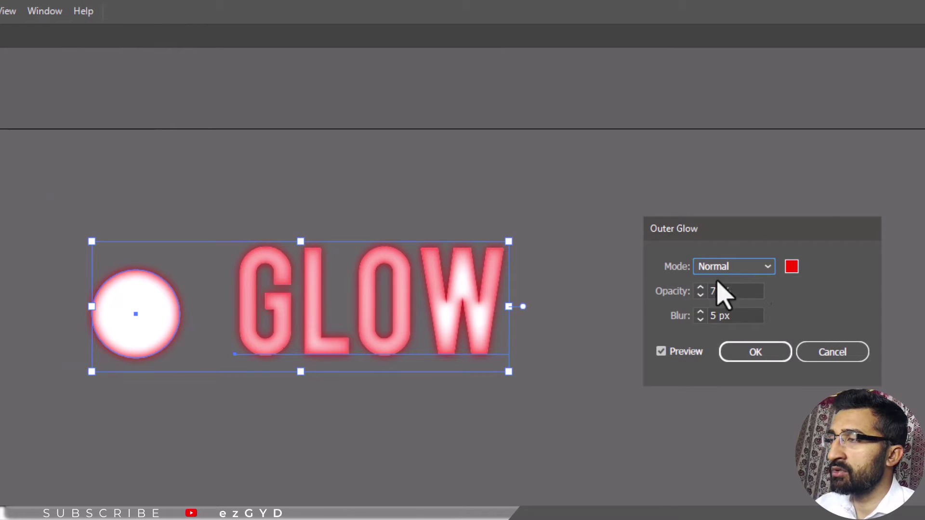
pyautogui.click(747, 291)
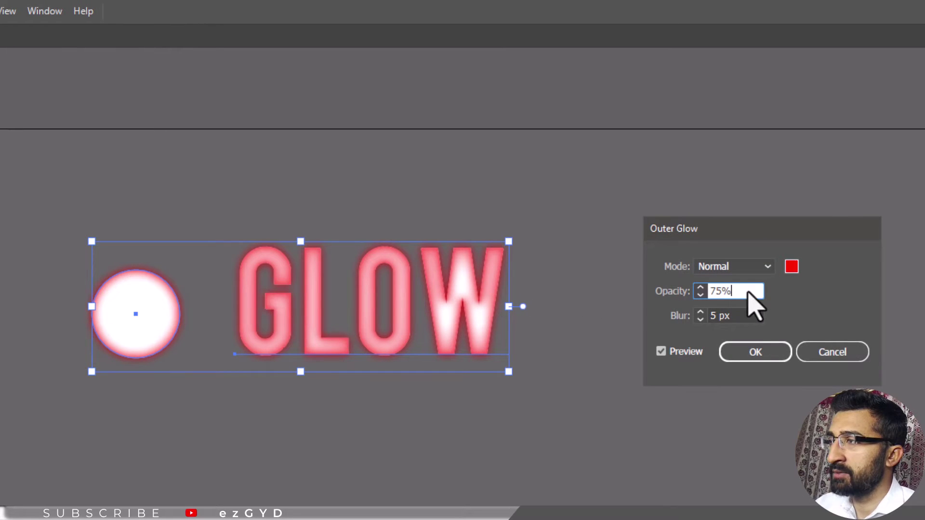
pyautogui.click(739, 319)
pyautogui.press('Up')
pyautogui.press('Up')
pyautogui.press('Up')
pyautogui.press('Up')
pyautogui.press('Up')
pyautogui.hotkey('shift', 'Up')
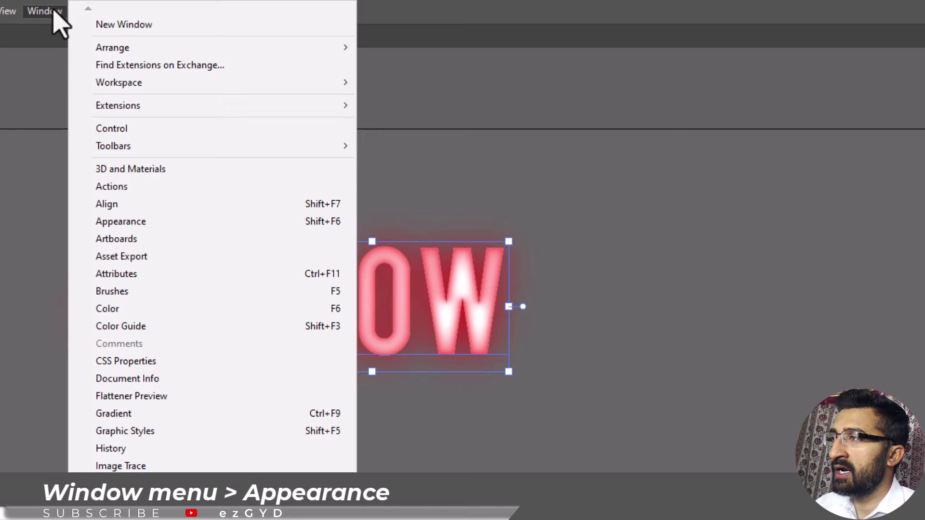
# Step: In the Appearance panel, set the outer glow opacity to 100%
pyautogui.click(126, 221)
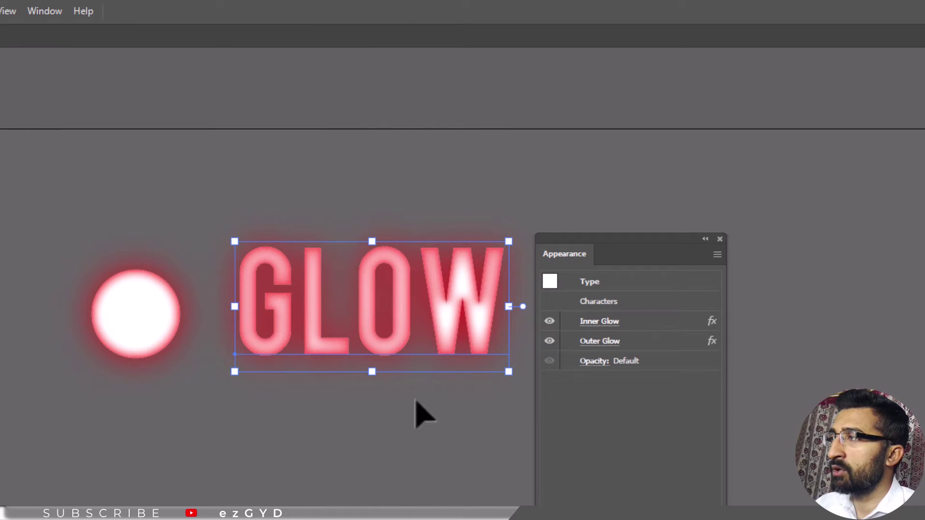
pyautogui.moveTo(594, 240); pyautogui.dragTo(724, 240)
pyautogui.click(733, 343)
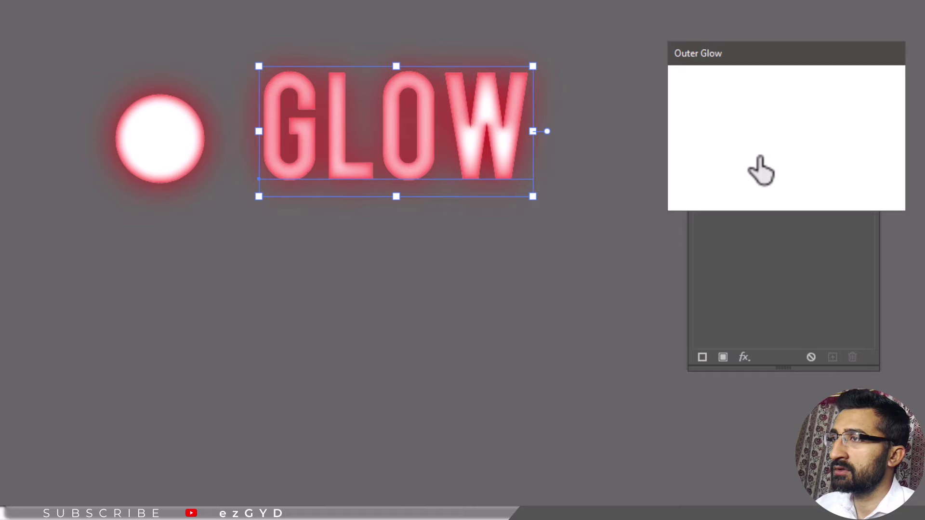
pyautogui.click(756, 116)
pyautogui.write('100')
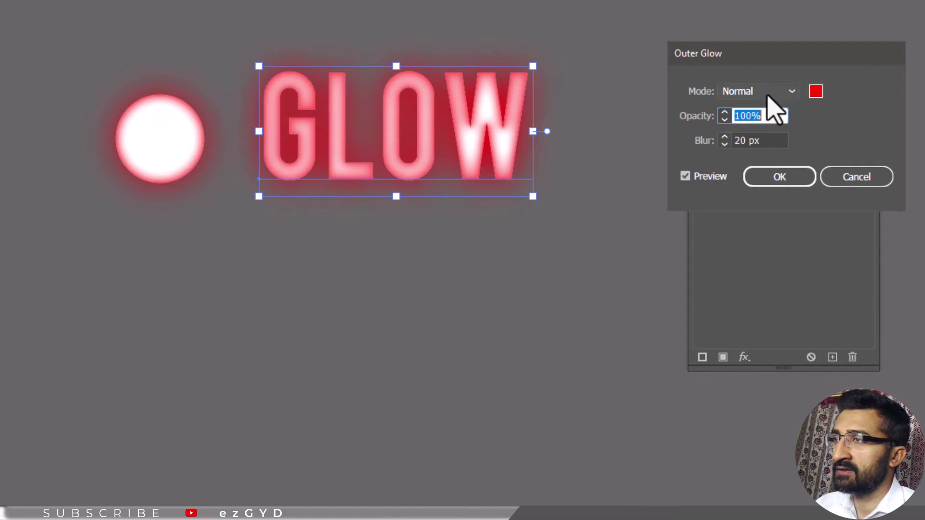
pyautogui.moveTo(796, 53); pyautogui.dragTo(418, 273)
pyautogui.click(401, 395)
# Step: Set the inner glow opacity to 100%
pyautogui.click(754, 141)
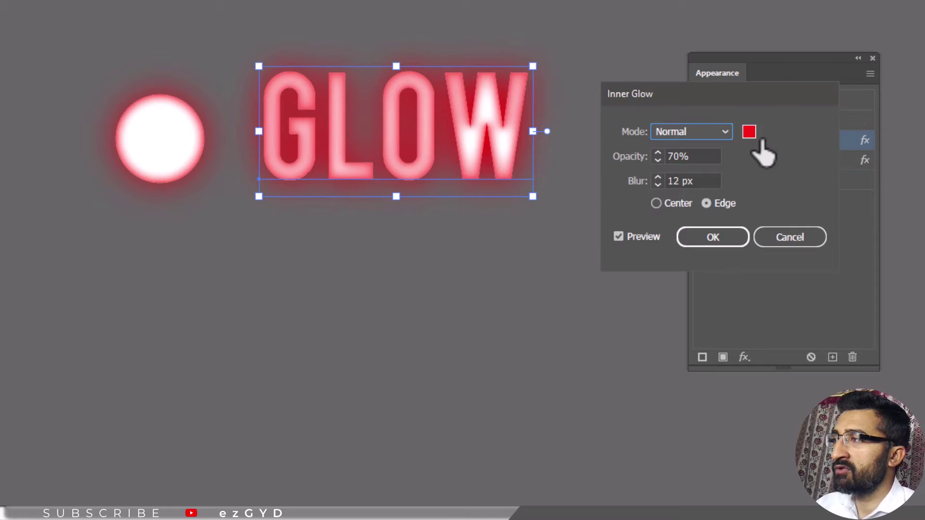
pyautogui.moveTo(747, 90); pyautogui.dragTo(461, 273)
pyautogui.click(418, 341)
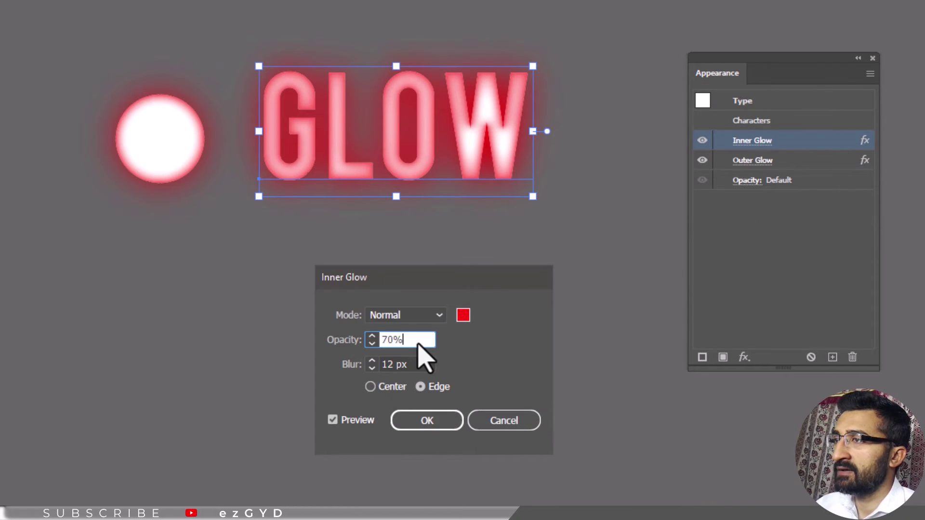
pyautogui.write('100')
pyautogui.click(437, 424)
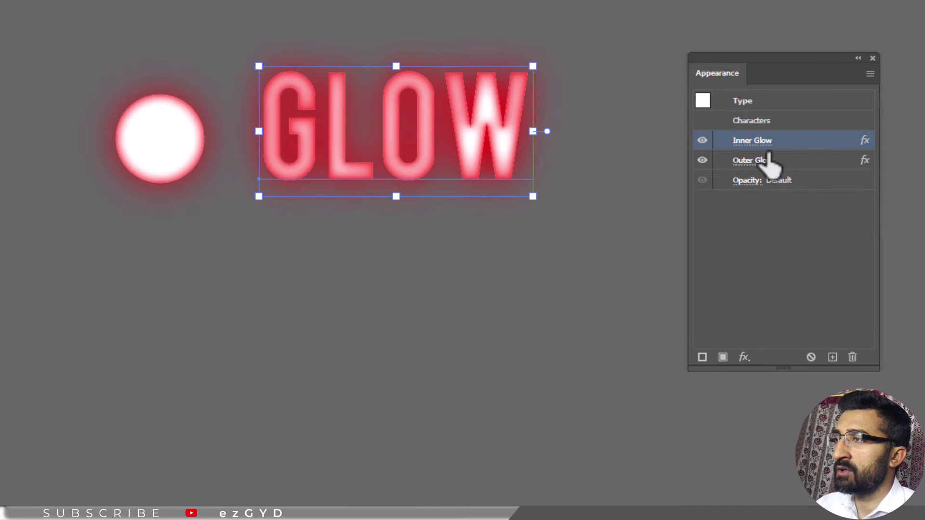
# Step: Delete the Outer Glow effect from both the GLOW text and the circle
pyautogui.click(803, 165)
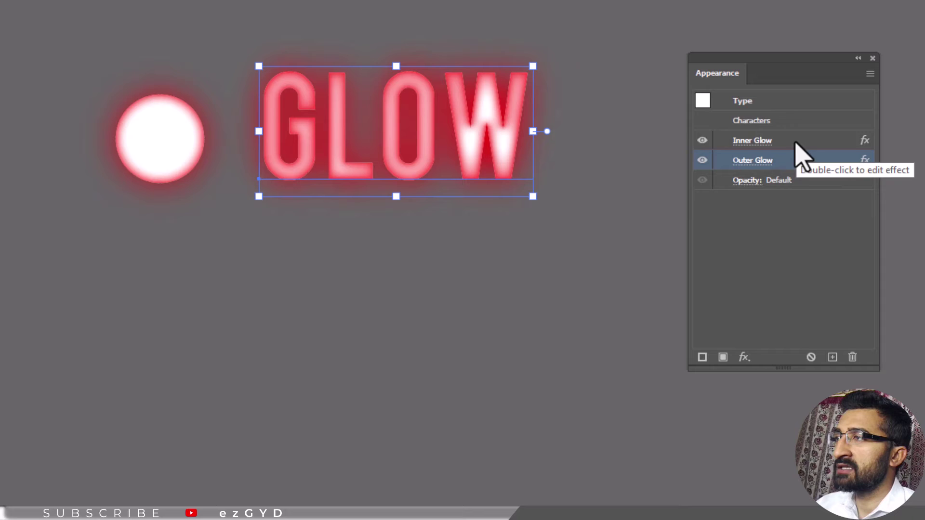
pyautogui.click(852, 358)
pyautogui.click(174, 155)
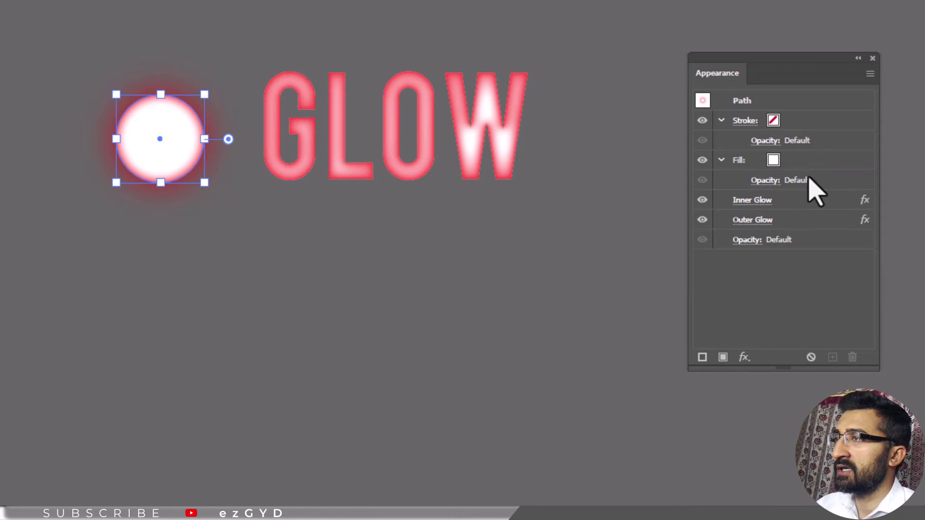
pyautogui.click(801, 220)
pyautogui.click(853, 357)
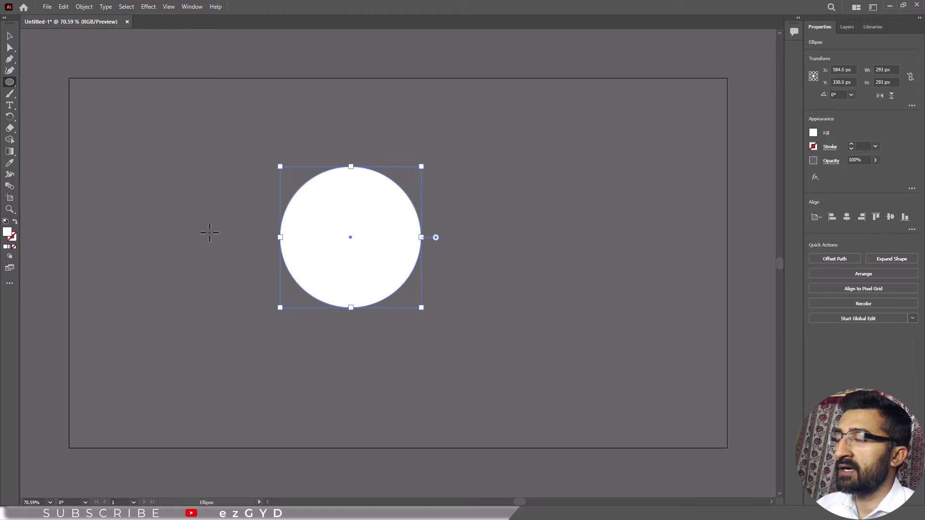
# Step: Fill the circle with the Sky gradient preset and recolour its first stop purple
pyautogui.doubleClick(9, 151)
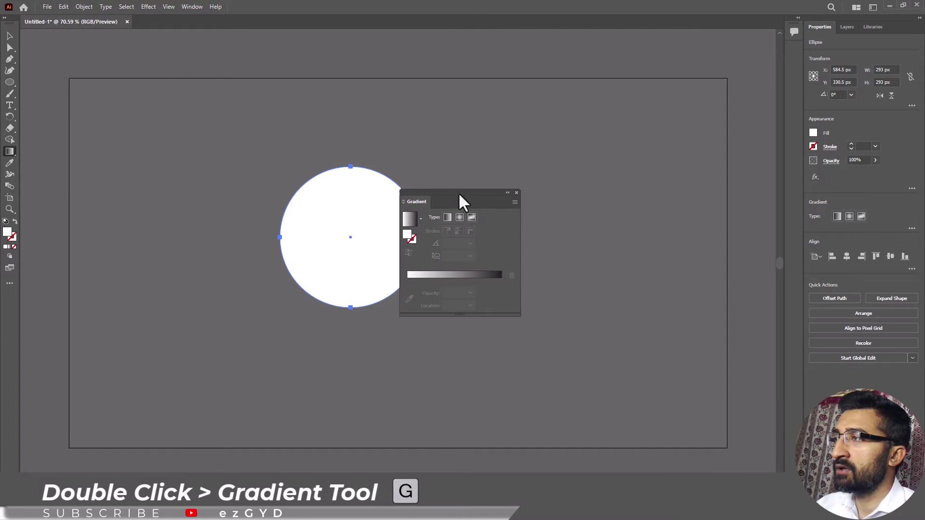
pyautogui.moveTo(460, 197); pyautogui.dragTo(508, 182)
pyautogui.click(465, 205)
pyautogui.click(454, 223)
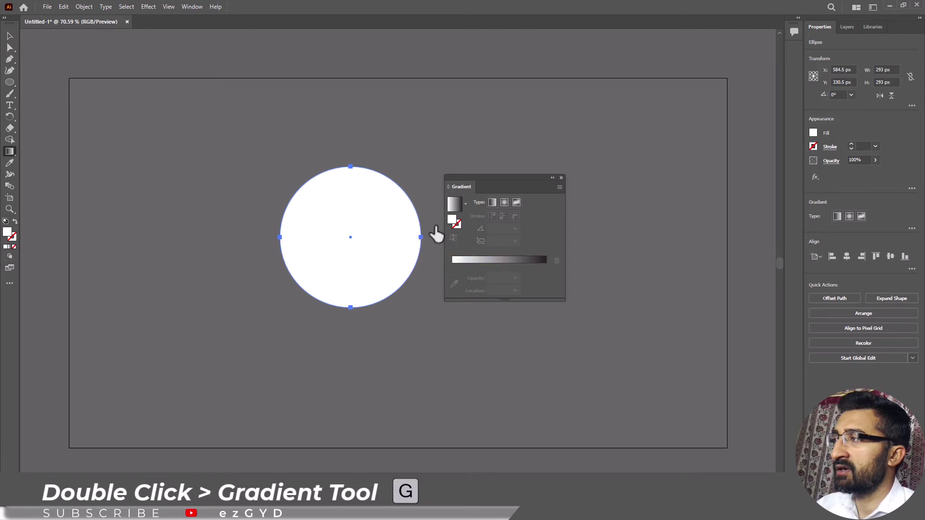
pyautogui.doubleClick(452, 266)
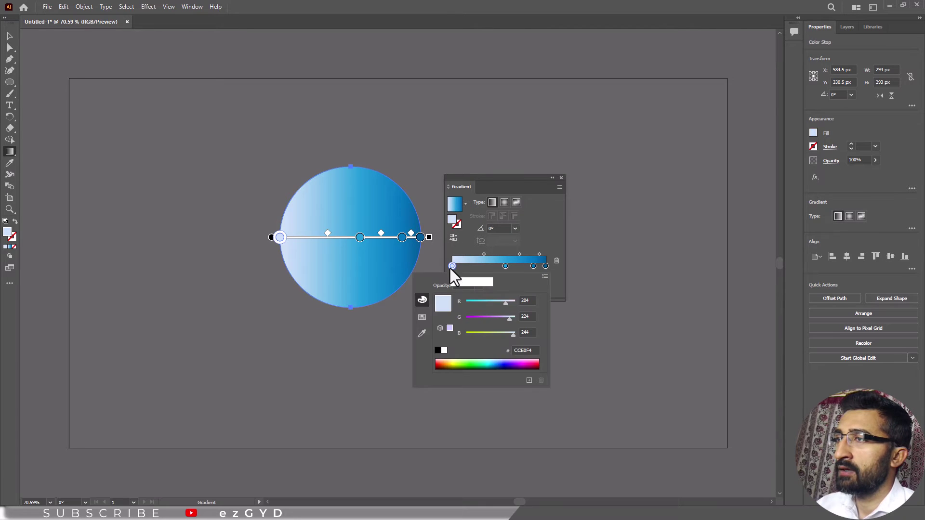
pyautogui.click(471, 319)
pyautogui.click(559, 186)
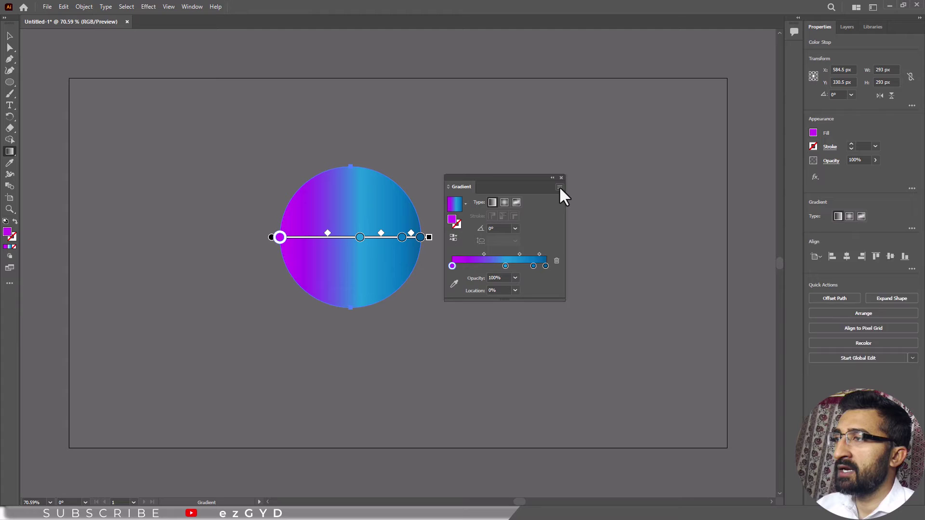
pyautogui.hotkey('ctrl', 'F9')
# Step: Apply a Gaussian Blur of about 39 pixels to the gradient circle
pyautogui.click(149, 7)
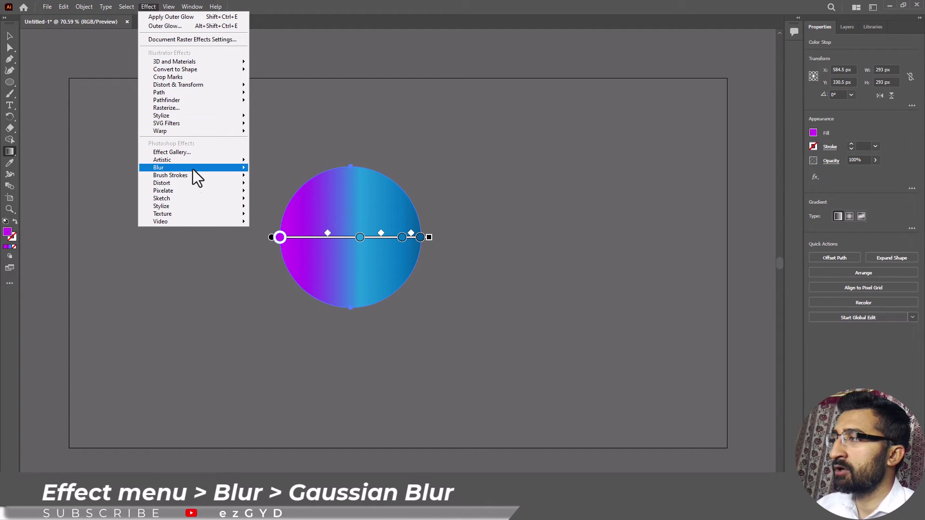
pyautogui.moveTo(198, 169)
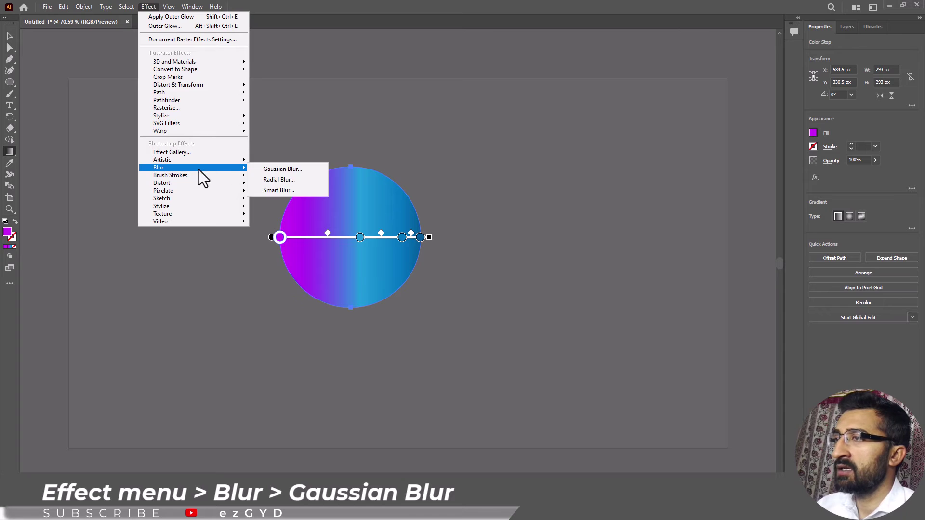
pyautogui.click(268, 170)
pyautogui.moveTo(398, 221); pyautogui.dragTo(489, 205)
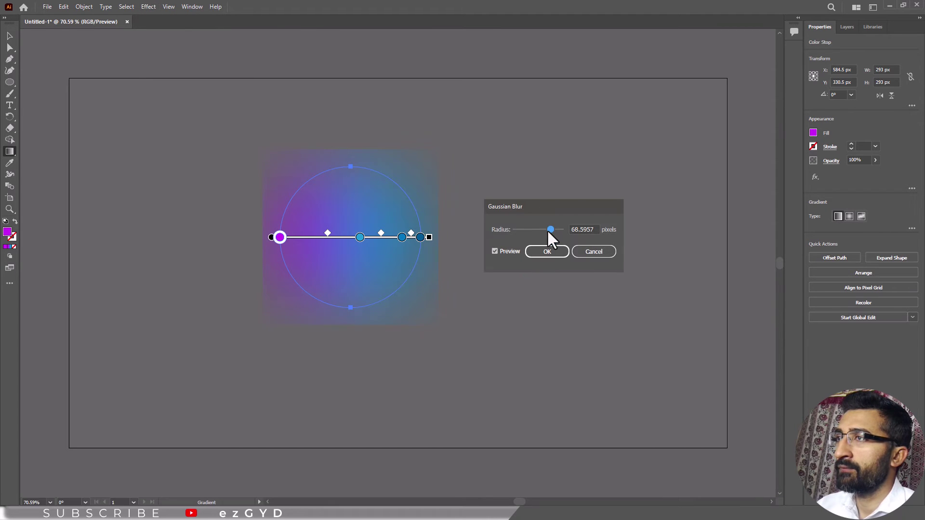
pyautogui.moveTo(548, 229); pyautogui.dragTo(544, 231)
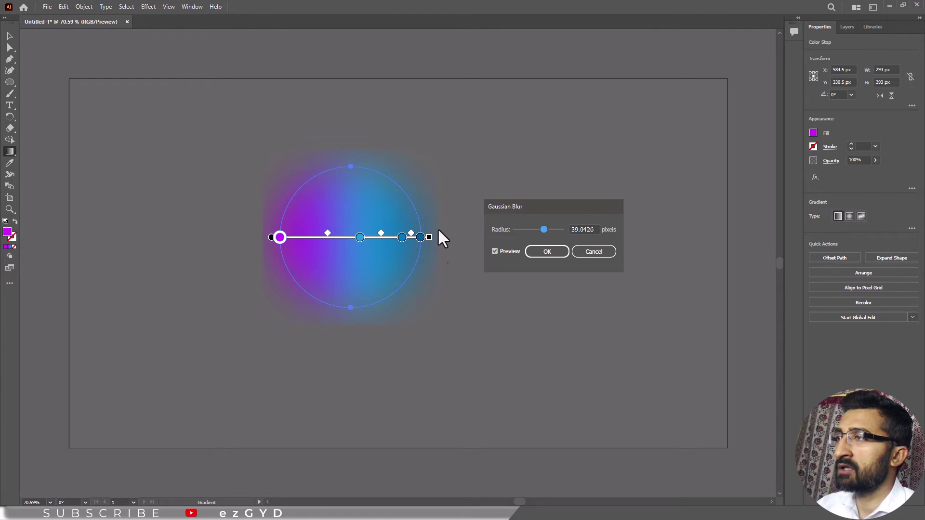
pyautogui.click(545, 252)
# Step: Change Document Raster Effects Settings to add 720 px around objects instead of 36 px
pyautogui.click(151, 8)
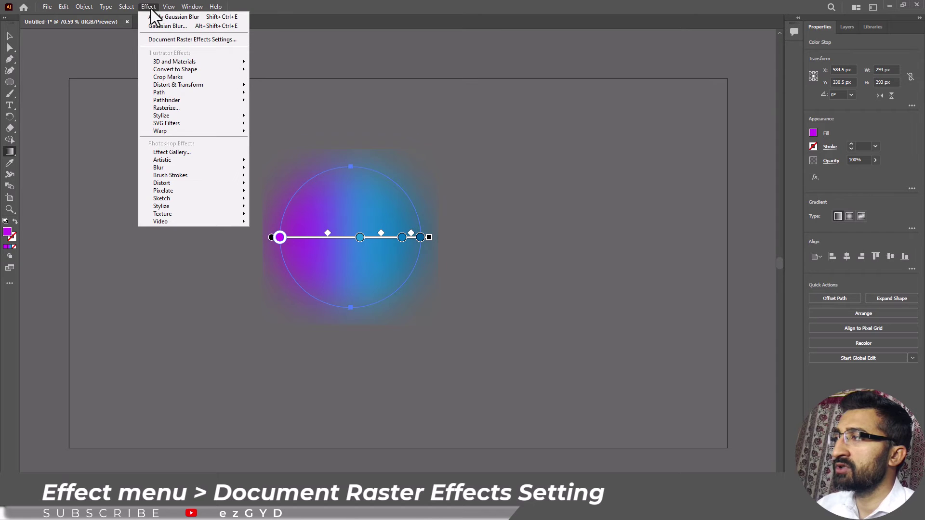
pyautogui.click(174, 42)
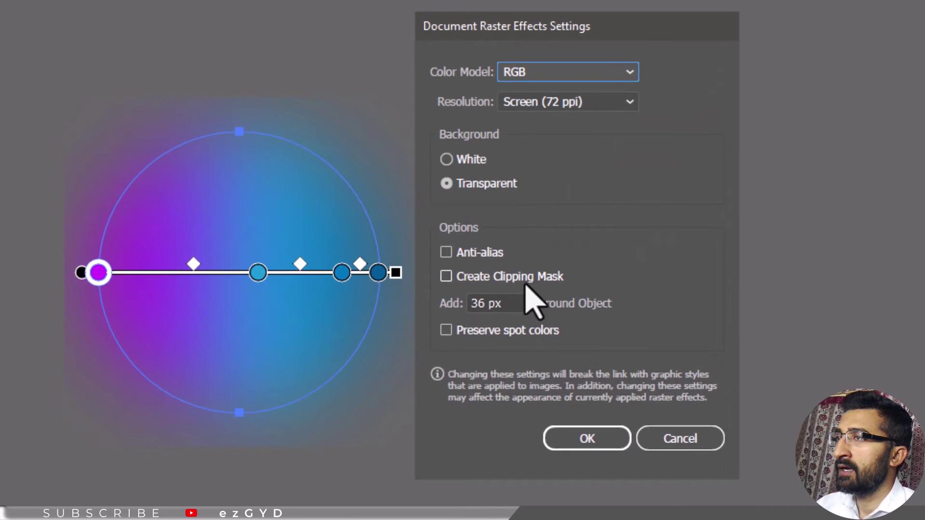
pyautogui.moveTo(517, 309); pyautogui.dragTo(433, 309)
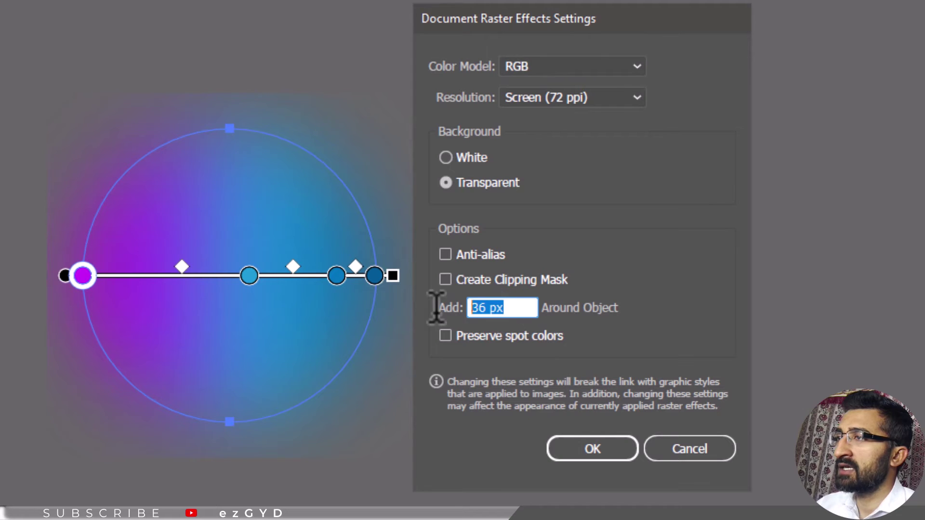
pyautogui.write('72')
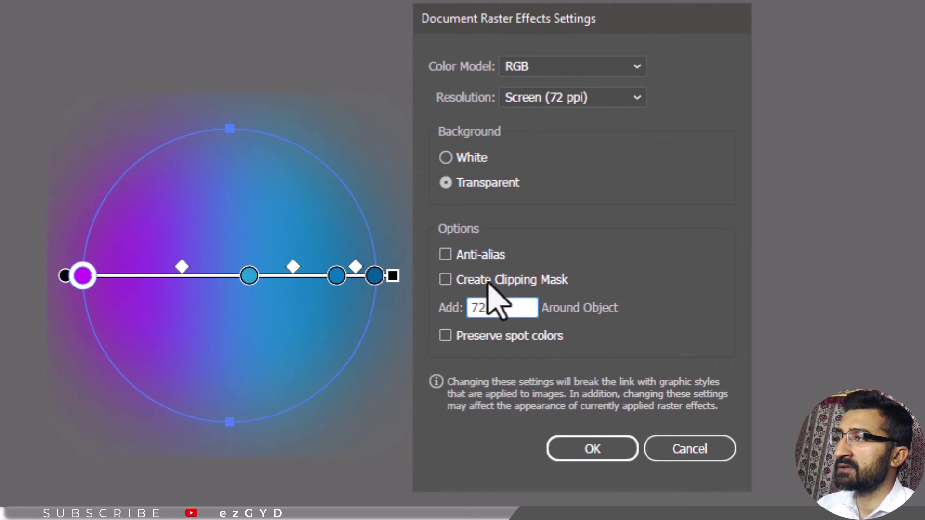
pyautogui.write('0')
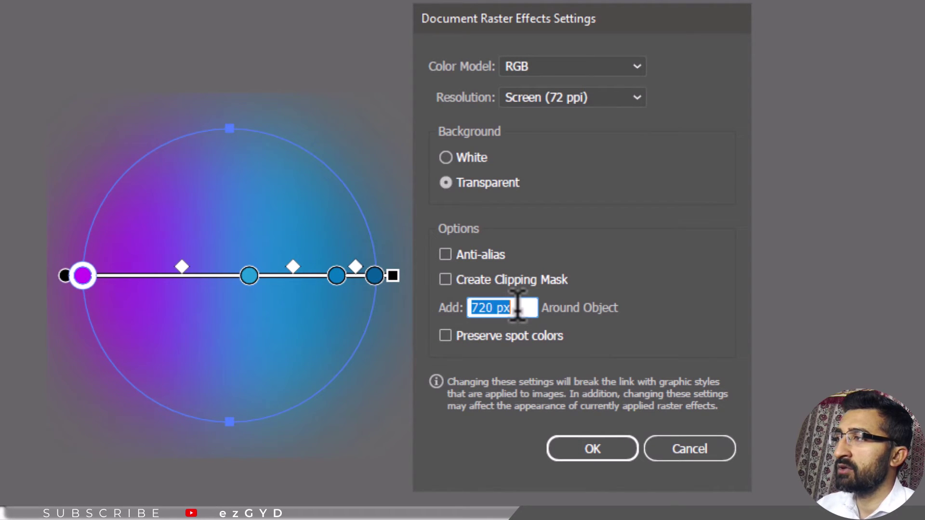
pyautogui.click(593, 455)
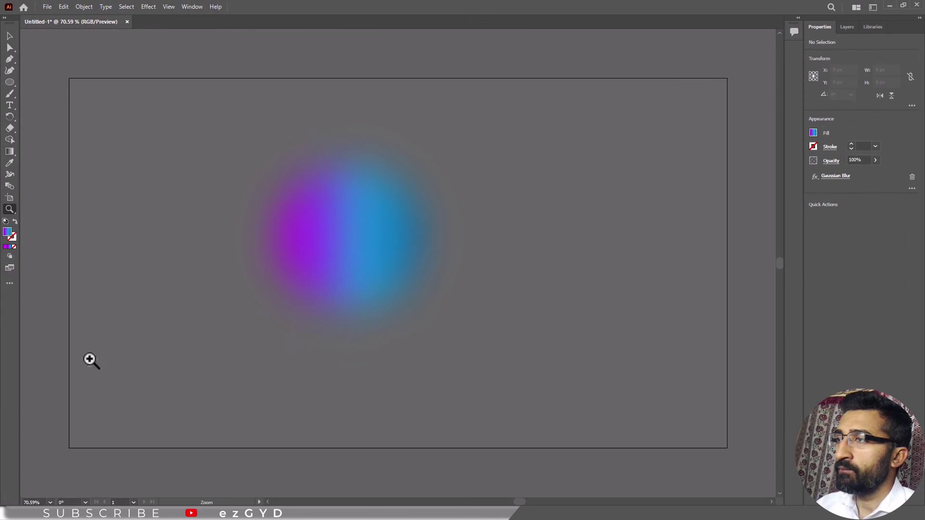
# Step: Delete the blurred orb, type NEON on the artboard and scale it up proportionally
pyautogui.click(356, 272)
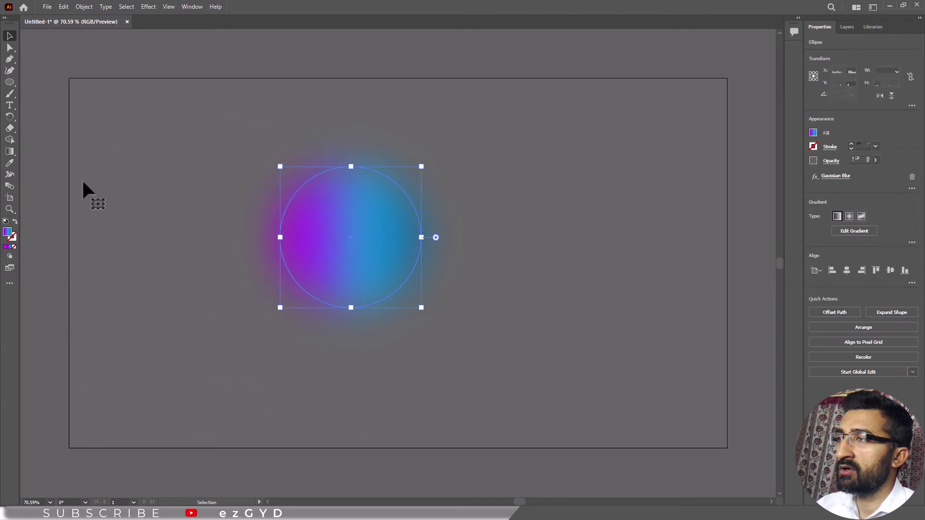
pyautogui.press('Delete')
pyautogui.click(11, 106)
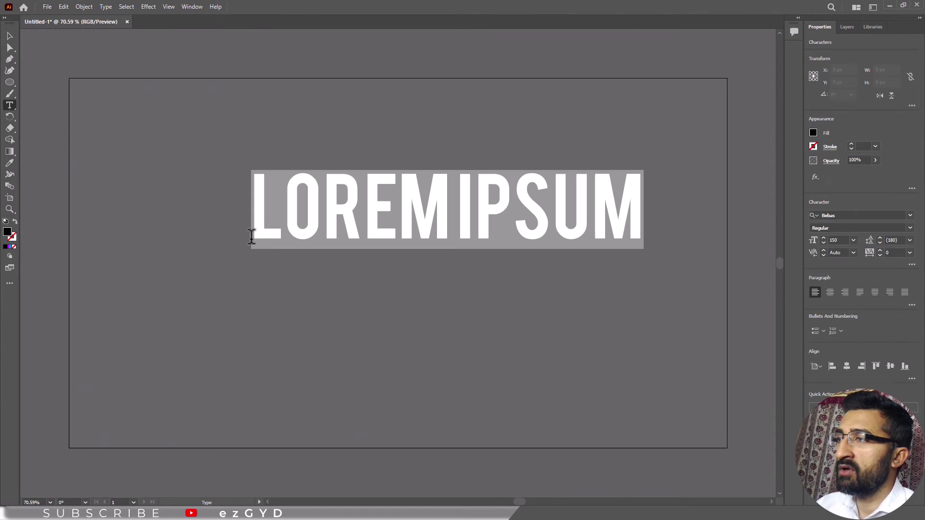
pyautogui.click(252, 241)
pyautogui.write('NEON')
pyautogui.click(10, 36)
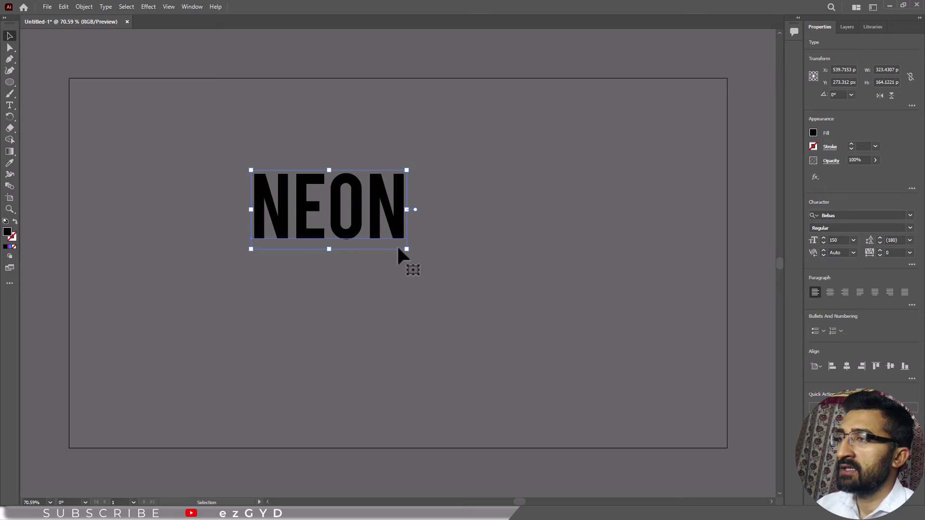
pyautogui.moveTo(398, 250); pyautogui.dragTo(520, 337)
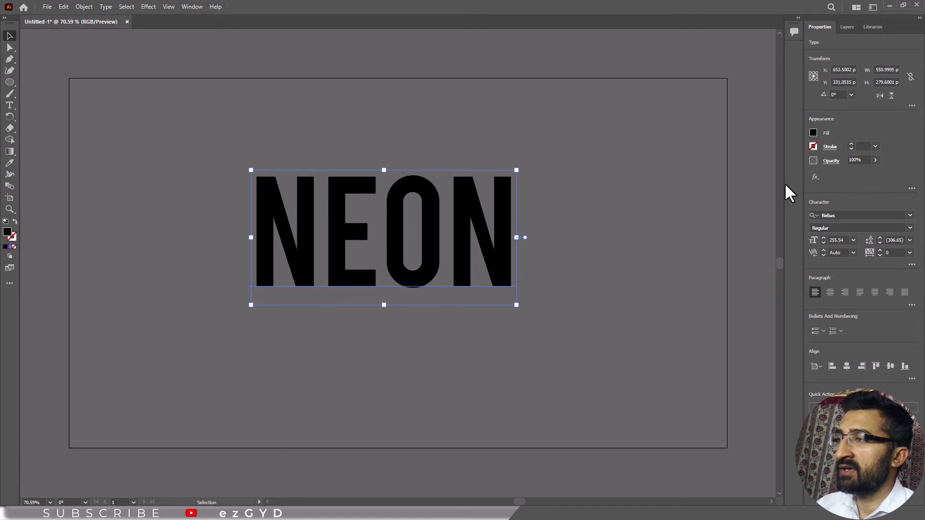
# Step: Remove NEON's fill and give it a 4 pt outline stroke
pyautogui.click(813, 133)
pyautogui.click(708, 166)
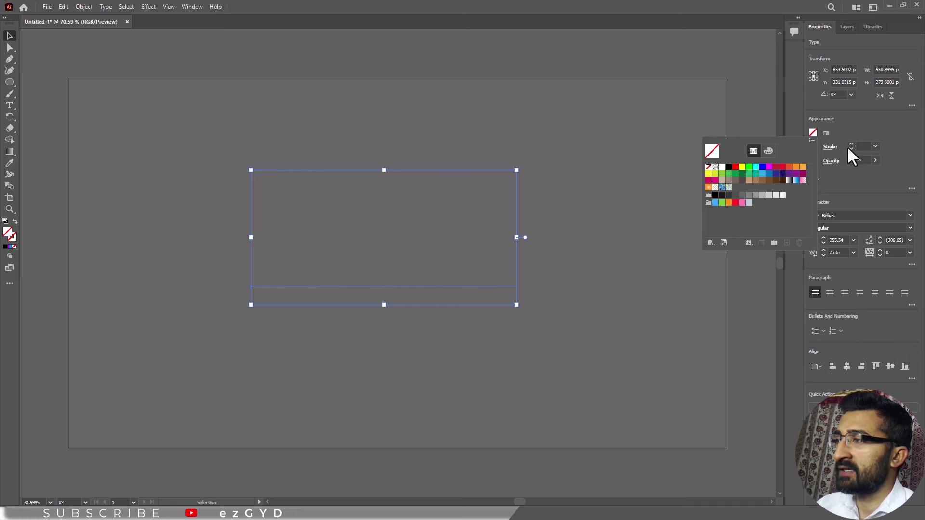
pyautogui.click(865, 145)
pyautogui.write('4')
pyautogui.press('Return')
# Step: Make NEON's stroke magenta and thicken it to 18 pt
pyautogui.click(813, 146)
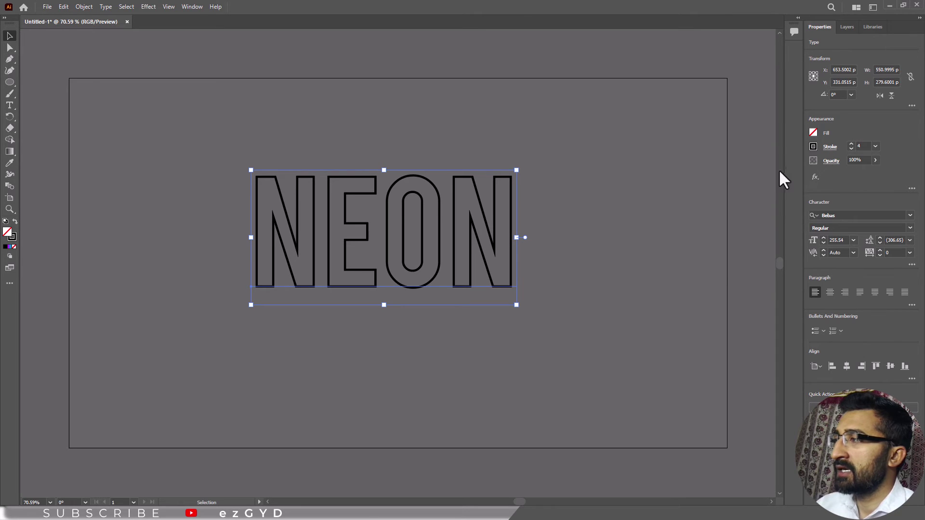
pyautogui.click(769, 181)
pyautogui.click(864, 145)
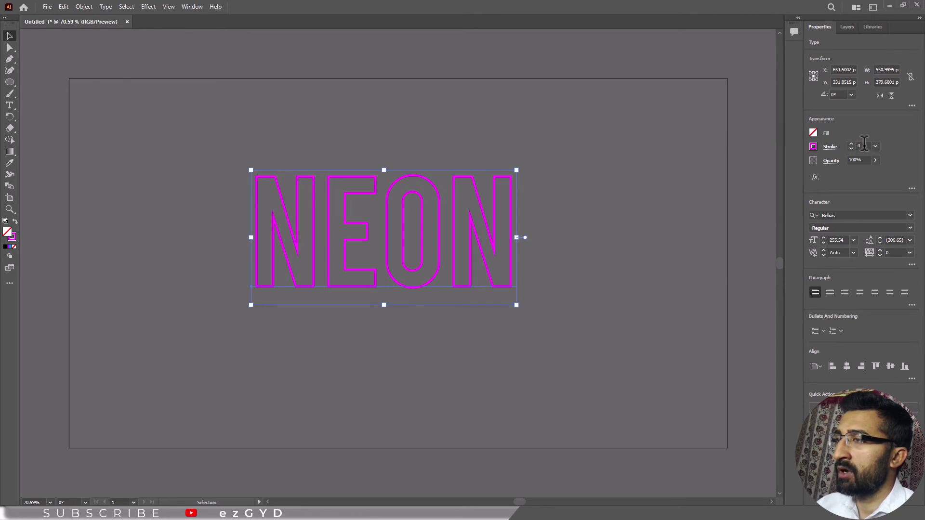
pyautogui.write('9')
pyautogui.press('Return')
pyautogui.click(864, 145)
pyautogui.write('18')
pyautogui.press('Return')
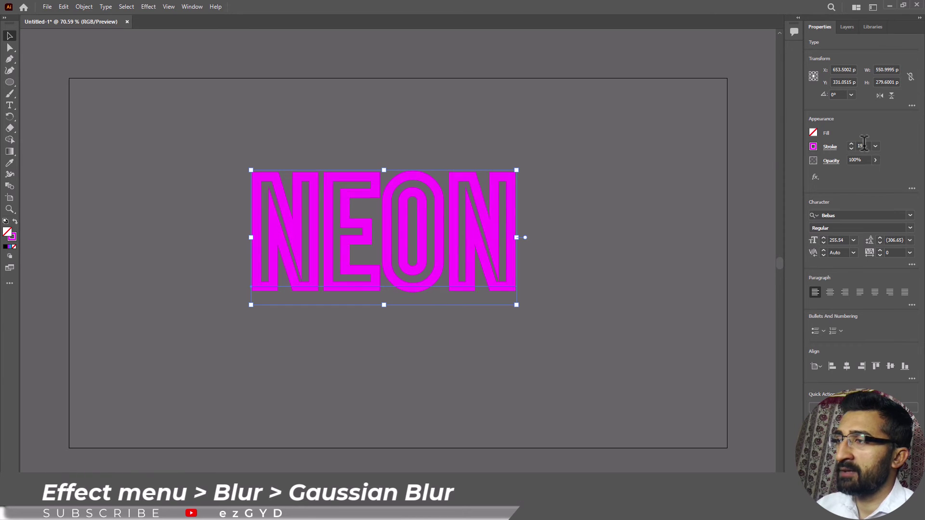
# Step: Apply a Gaussian Blur with a slightly reduced radius to the magenta NEON outline
pyautogui.click(149, 7)
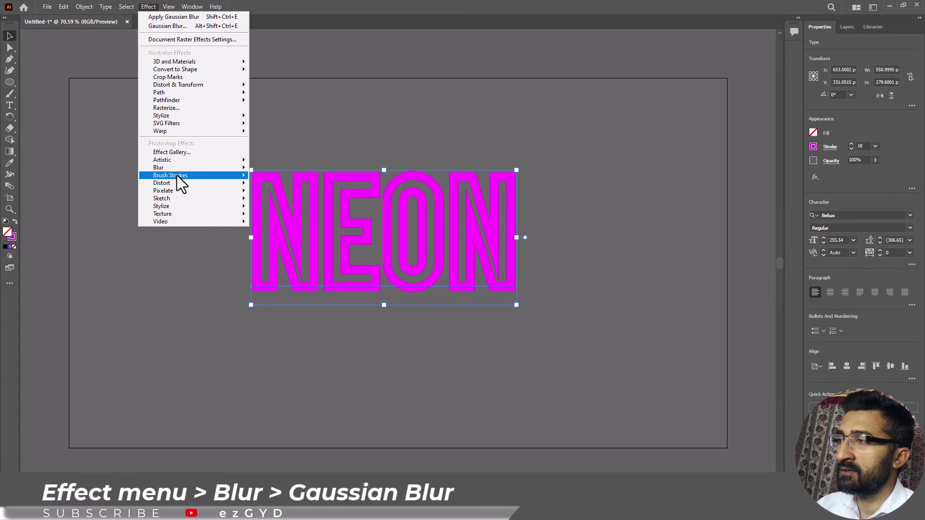
pyautogui.moveTo(192, 167)
pyautogui.click(279, 169)
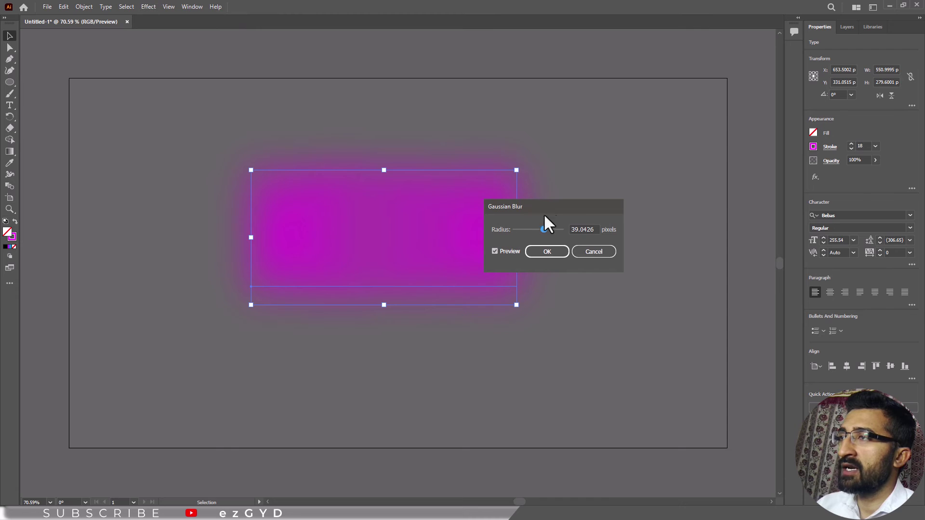
pyautogui.moveTo(536, 229); pyautogui.dragTo(535, 231)
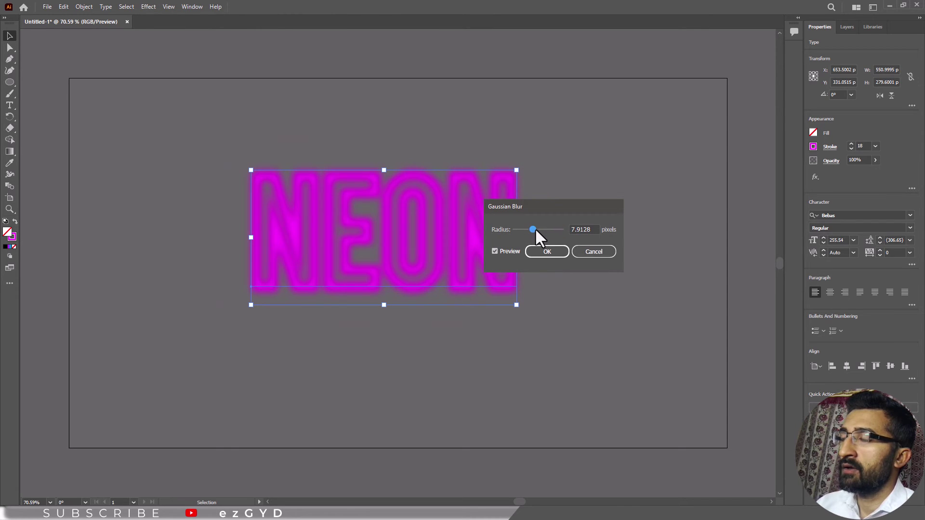
pyautogui.click(544, 252)
# Step: Copy NEON, paste it in front, remove the copy's blur and set its stroke to 2
pyautogui.click(63, 7)
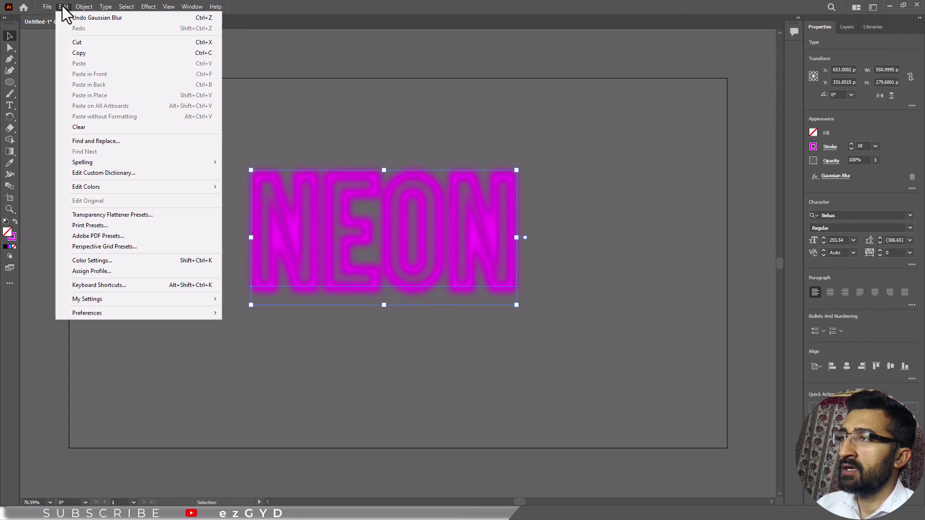
pyautogui.click(82, 53)
pyautogui.click(64, 7)
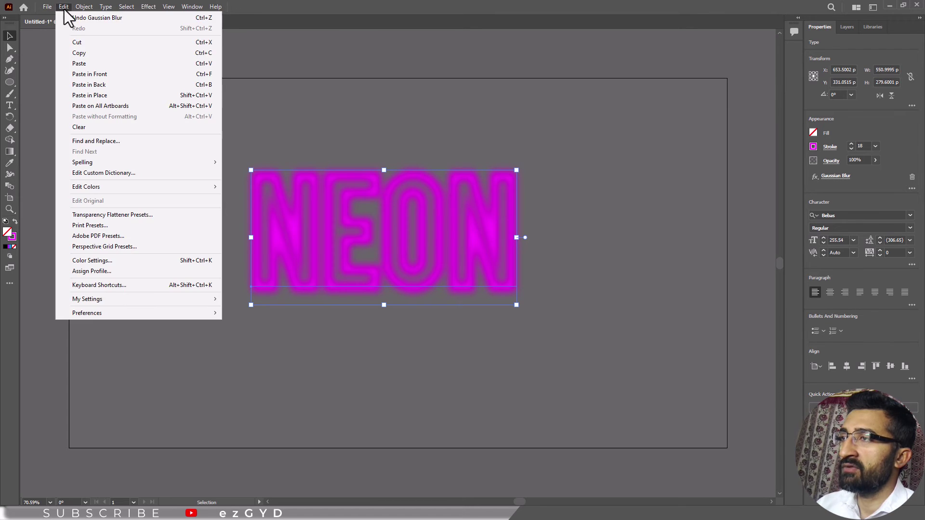
pyautogui.click(93, 72)
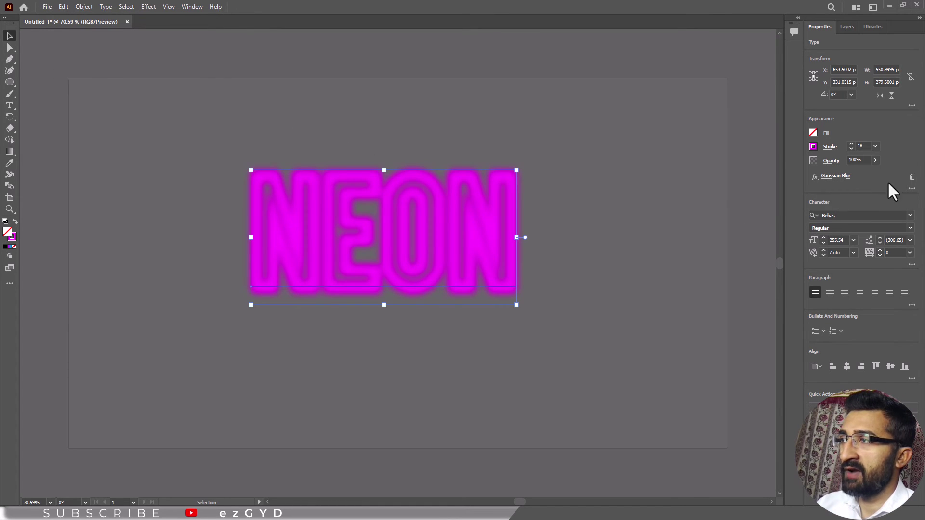
pyautogui.click(912, 177)
pyautogui.click(862, 145)
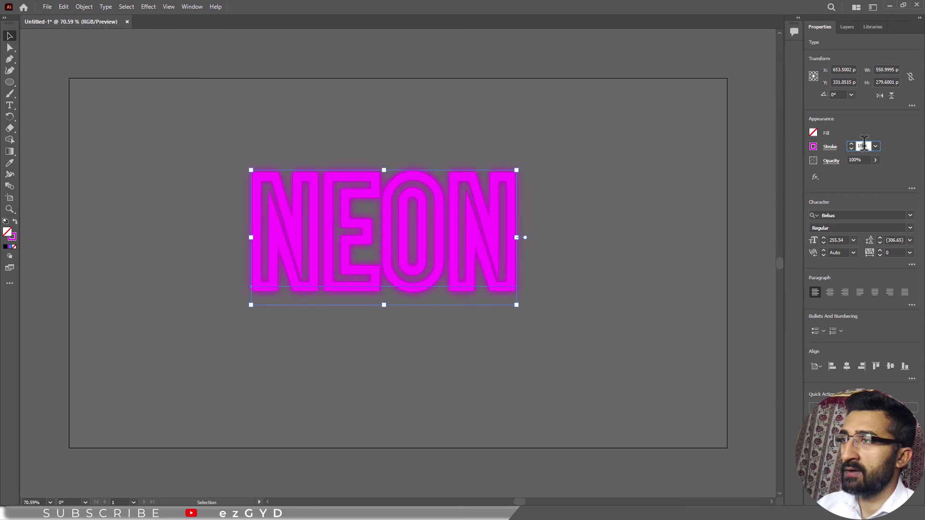
pyautogui.write('2')
pyautogui.press('Return')
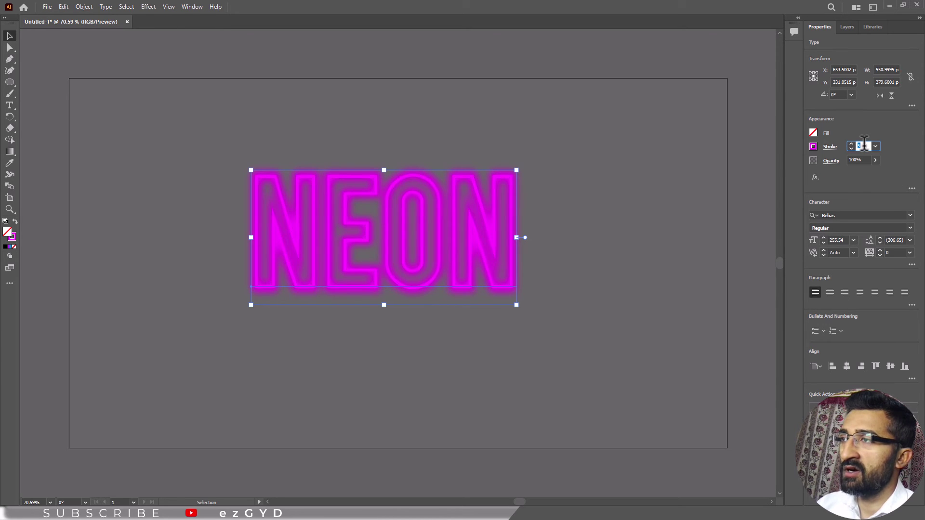
# Step: Inspect the NEON glow letters up close, then fit the whole finished artboard in the window
pyautogui.hotkey('ctrl', 'shift', 'a')
pyautogui.press('z')
pyautogui.moveTo(247, 138); pyautogui.dragTo(299, 128)
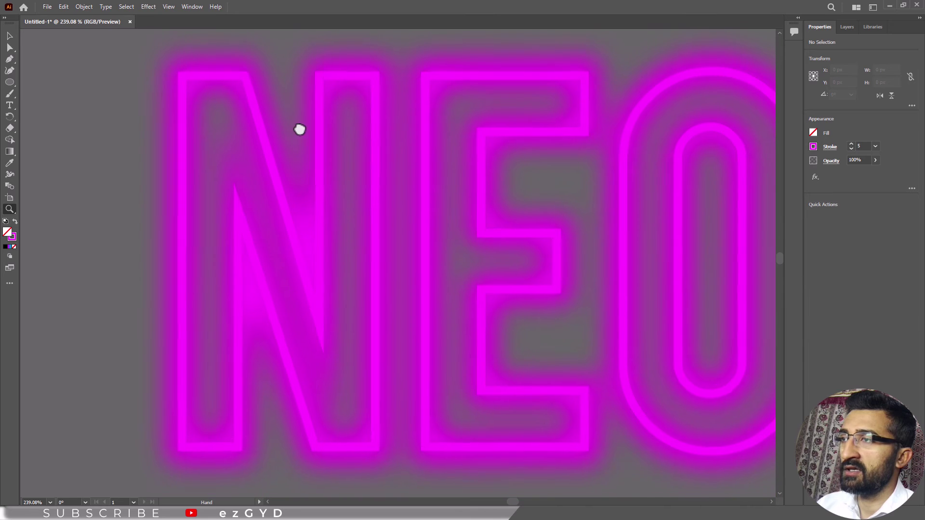
pyautogui.moveTo(428, 248); pyautogui.dragTo(266, 256)
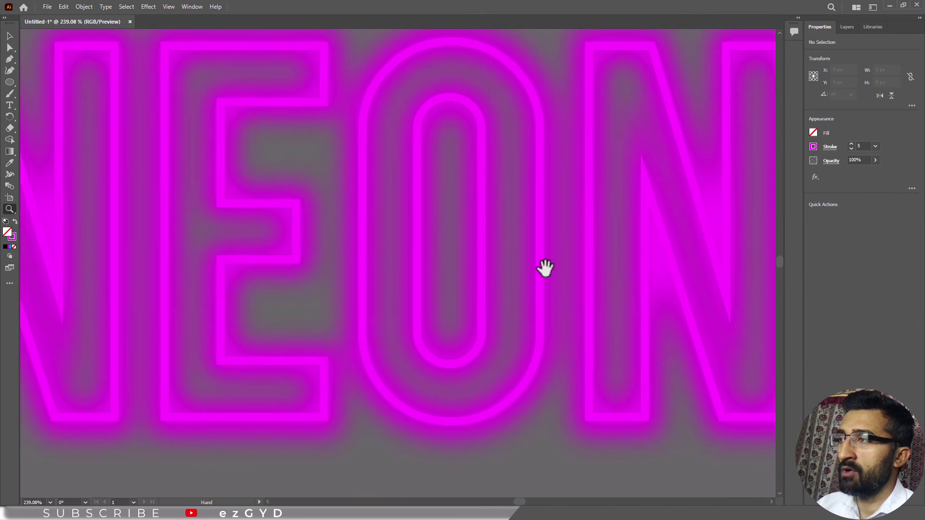
pyautogui.moveTo(547, 265); pyautogui.dragTo(328, 281)
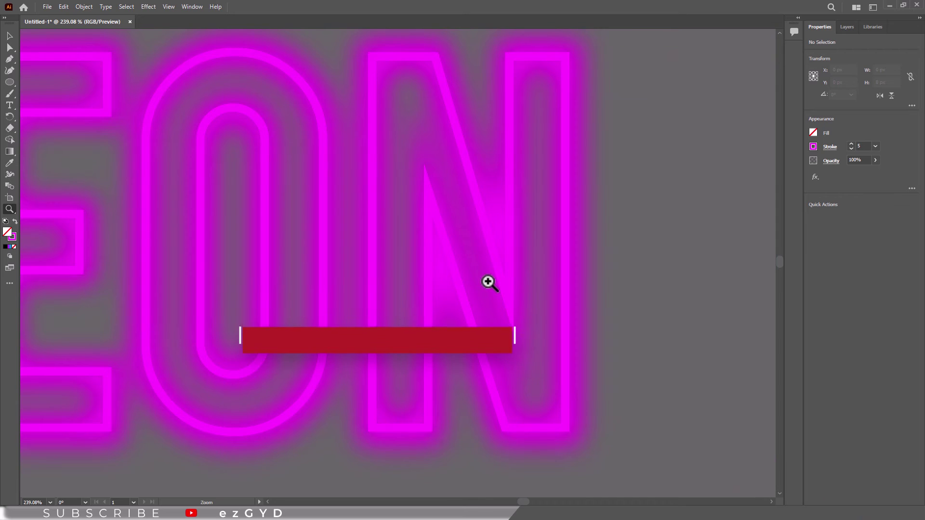
pyautogui.click(9, 36)
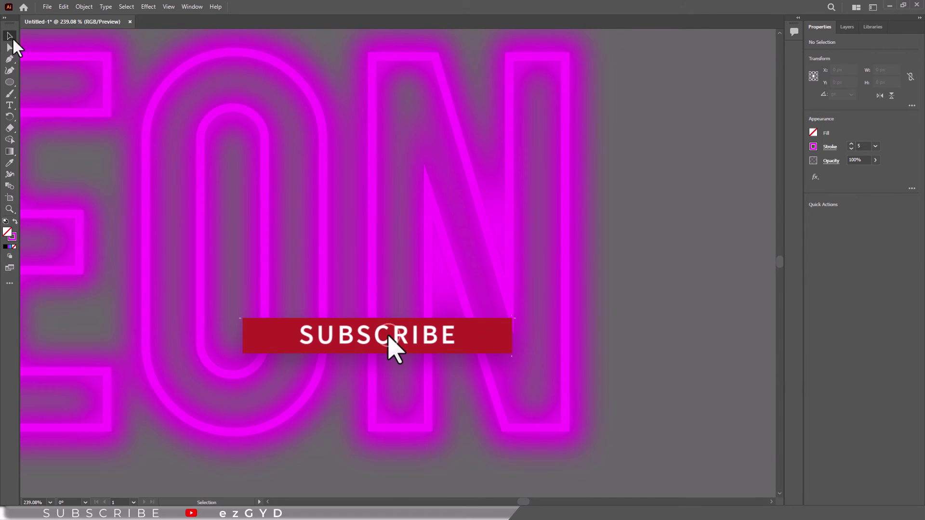
pyautogui.hotkey('ctrl', '0')
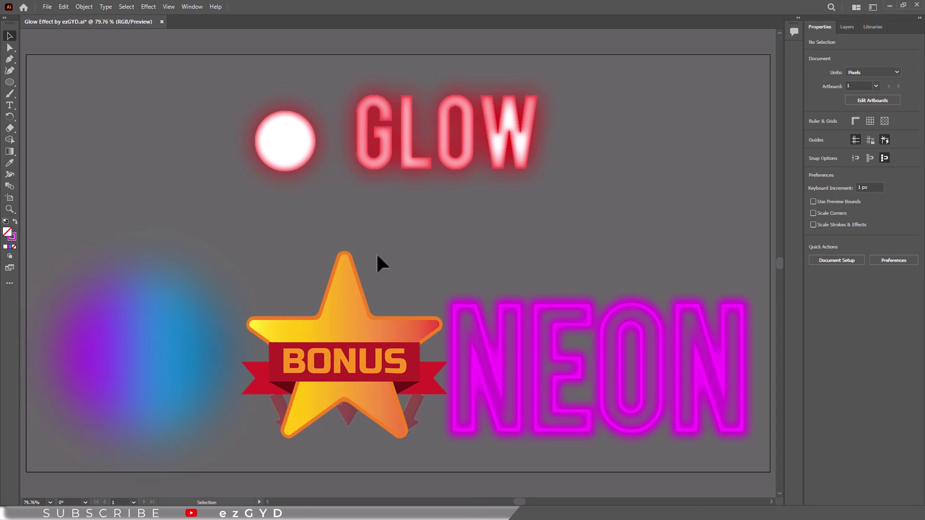
# Step: Retype the magenta neon NEON text as LOVE
pyautogui.doubleClick(535, 357)
pyautogui.write('LOVE')
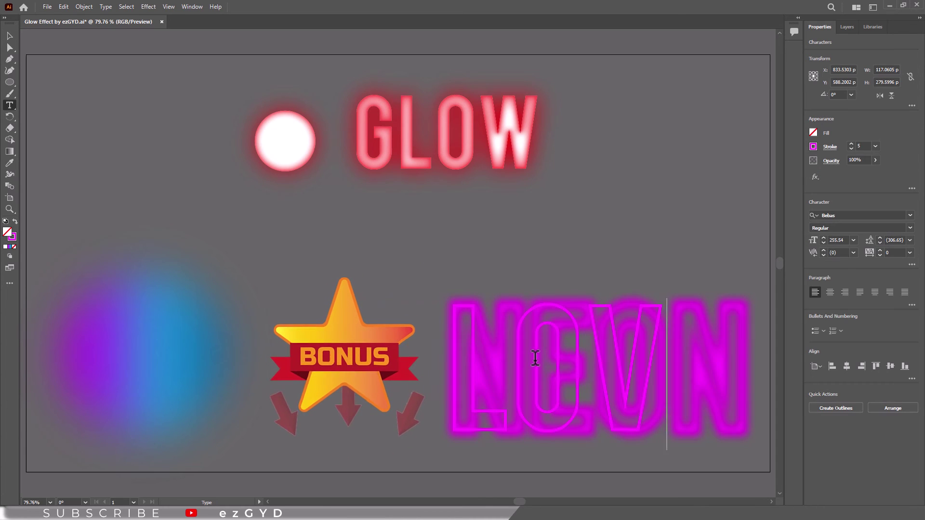
pyautogui.press('Escape')
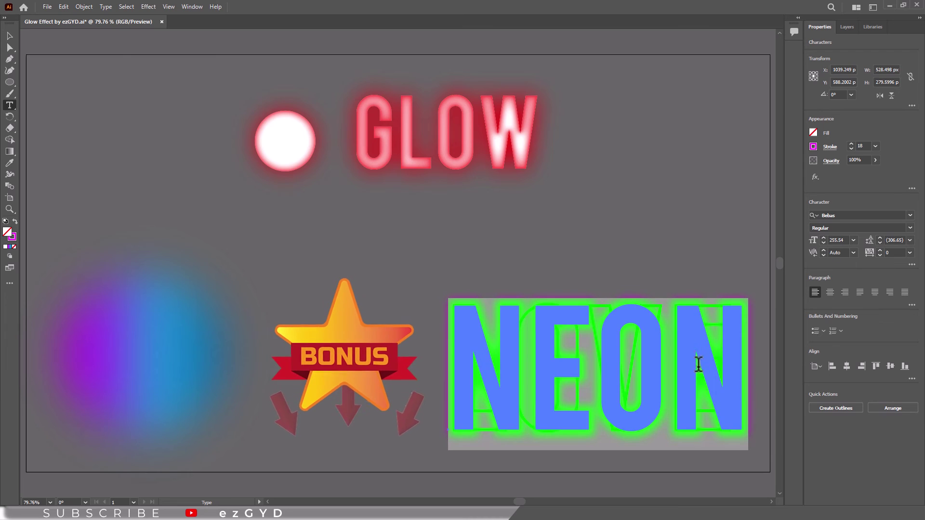
pyautogui.write('LOVE')
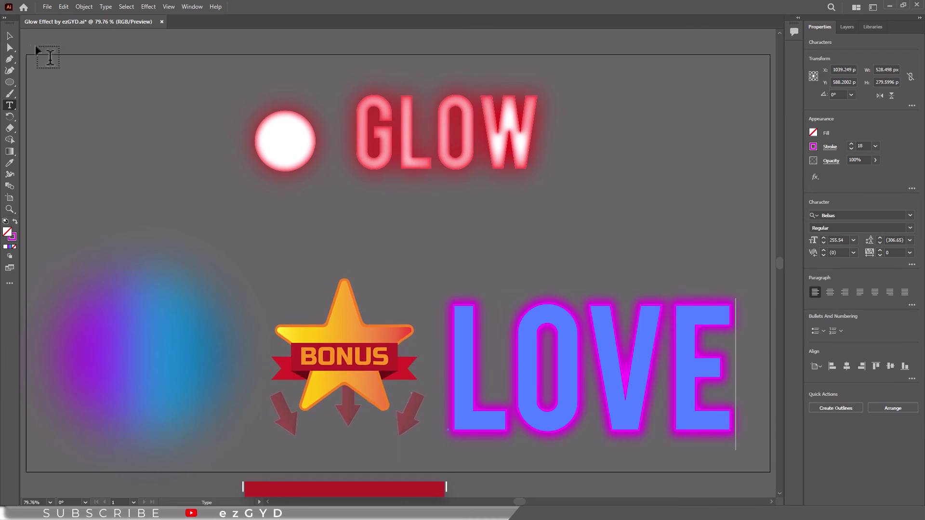
pyautogui.press('Escape')
# Step: Retype the red-glow GLOW text as LOVE
pyautogui.doubleClick(422, 136)
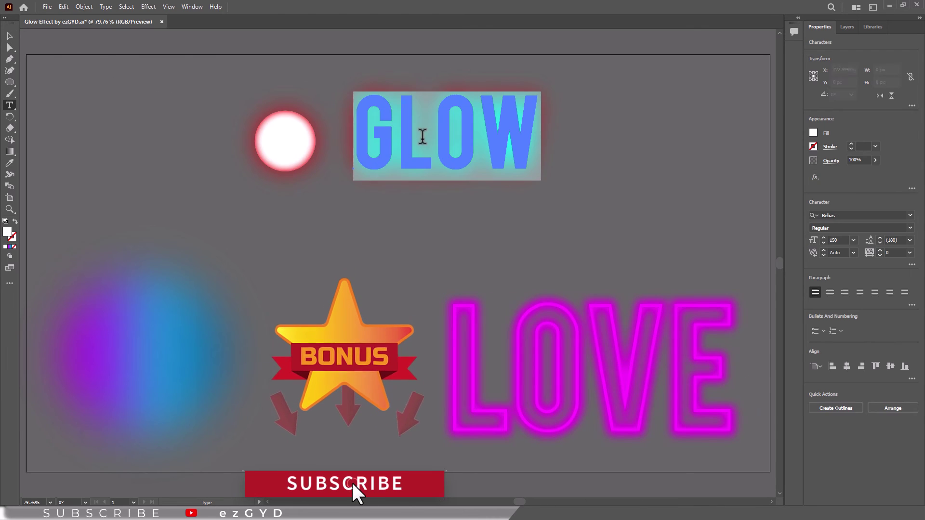
pyautogui.write('LOVE')
pyautogui.press('Escape')
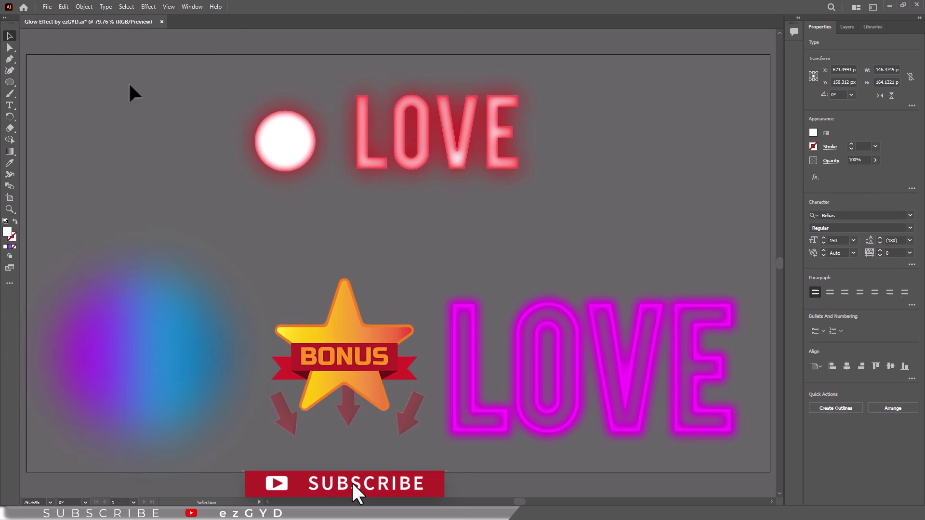